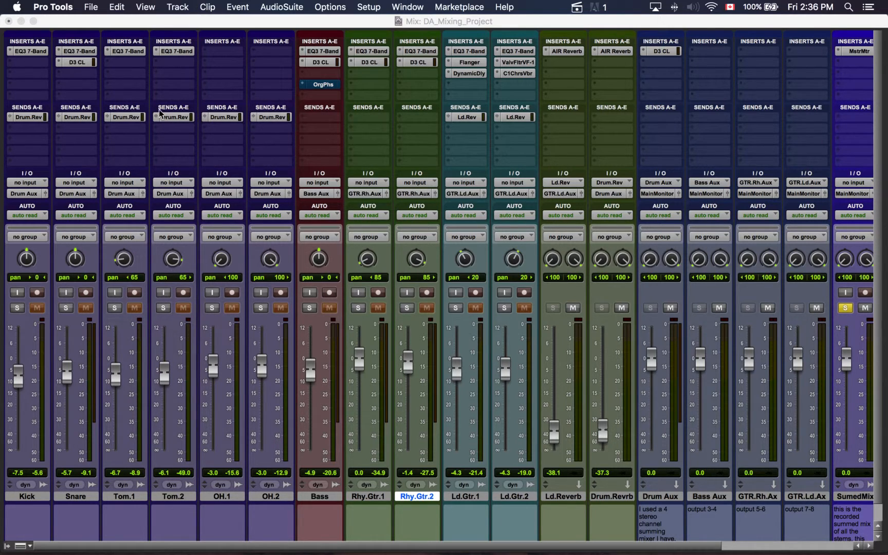
Examine the Dyn3 Compressor/Limiter settings on the Snare track, closing the plug-in when done
click(81, 63)
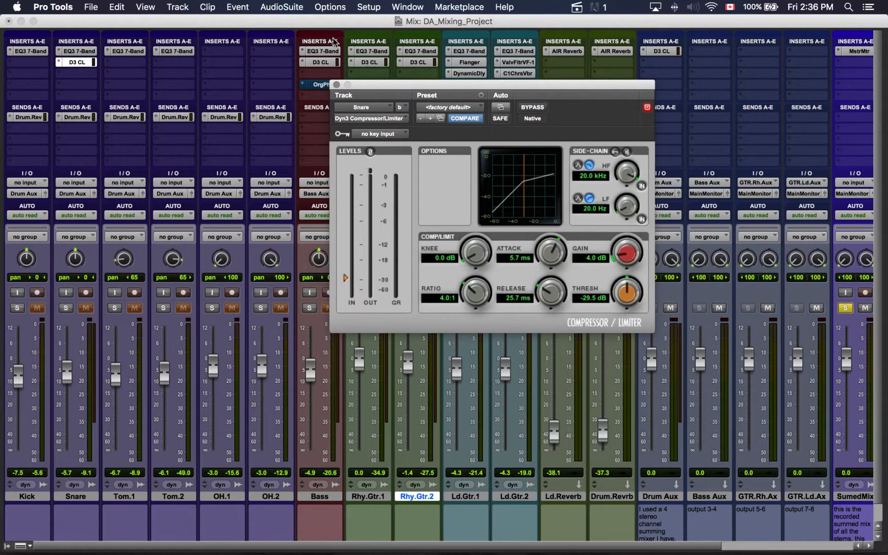
click(336, 85)
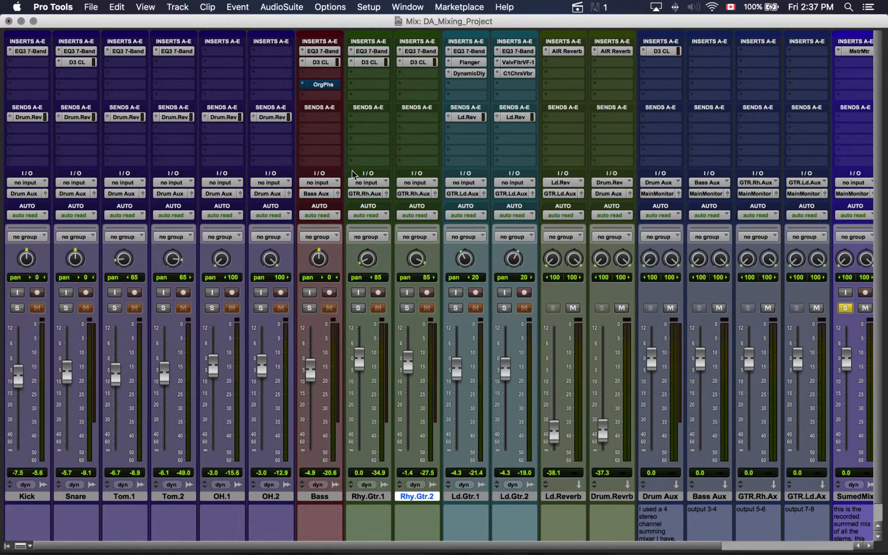
Inspect the Flanger on Ld.Gtr.1 and the C1 Chorus/Vibrato on Ld.Gtr.2, closing each plug-in after viewing
scroll(354, 175, right, 5)
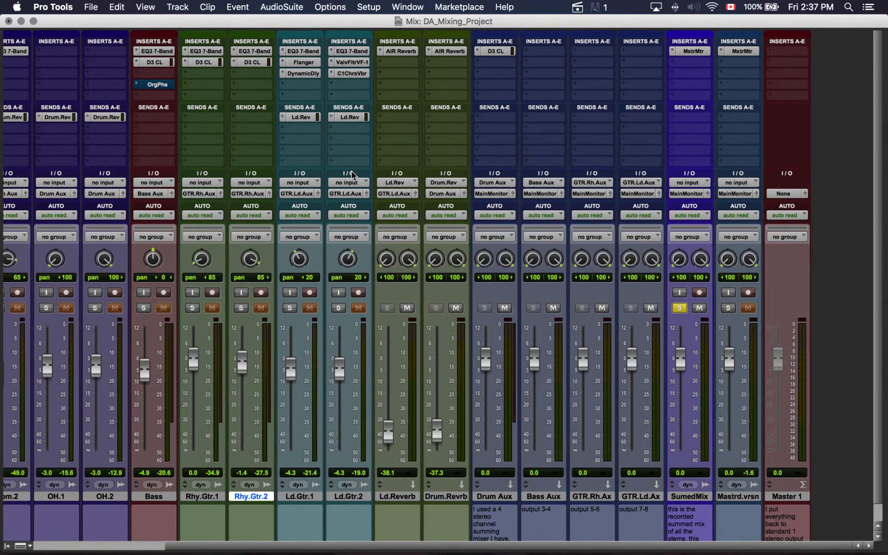
scroll(353, 175, left, 1)
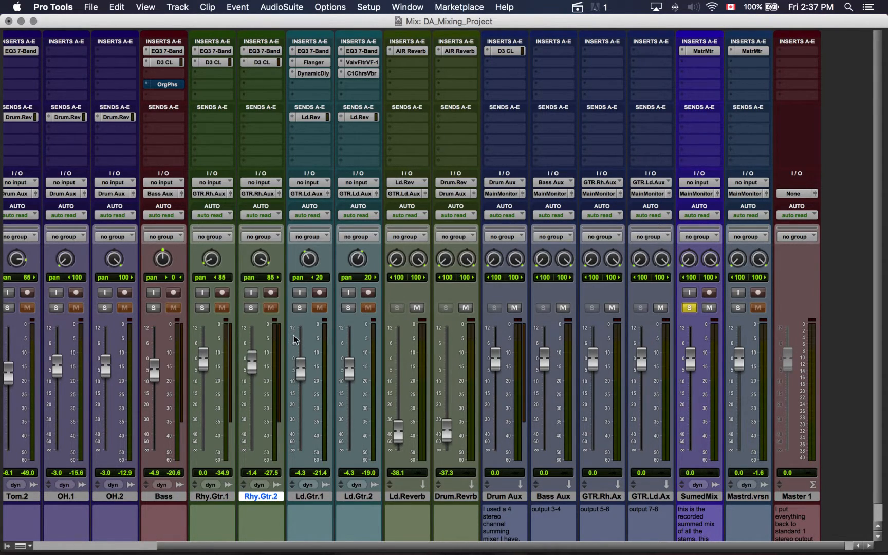
scroll(306, 73, right, 1)
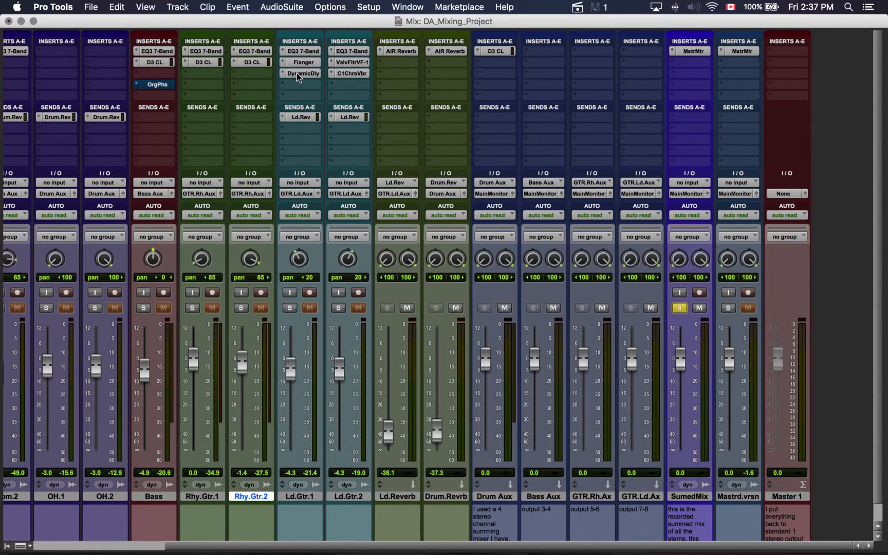
click(304, 62)
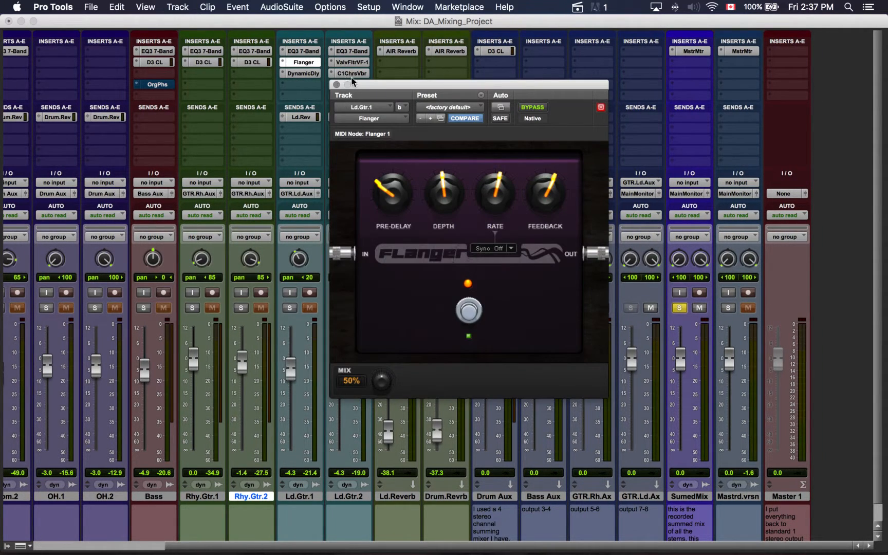
drag(374, 87, 475, 88)
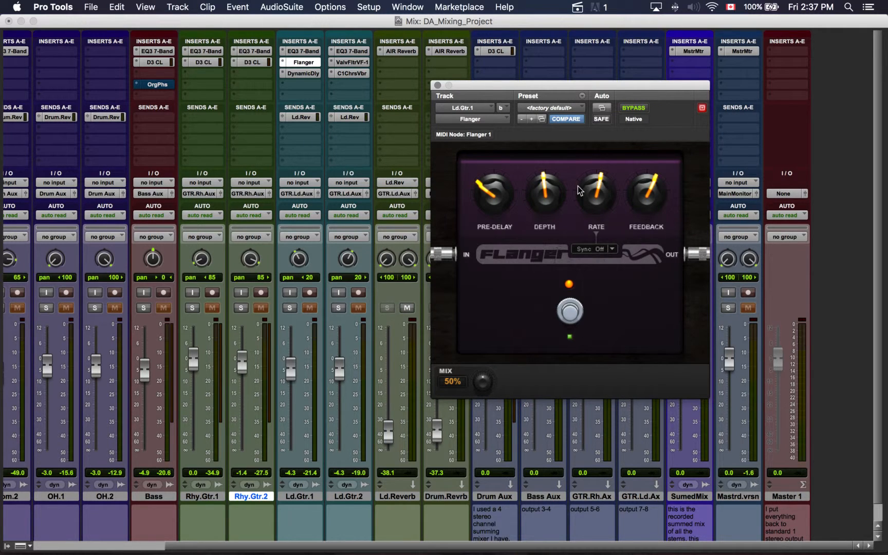
click(437, 85)
click(350, 73)
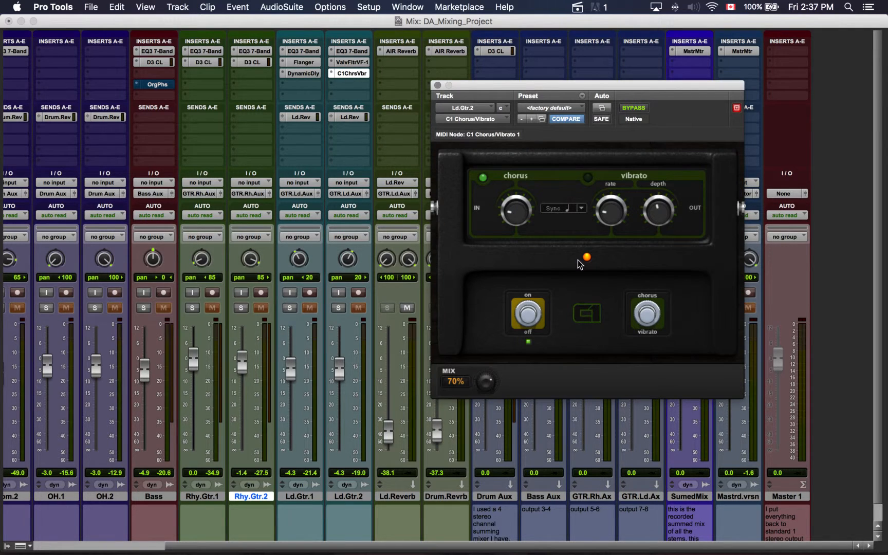
click(437, 86)
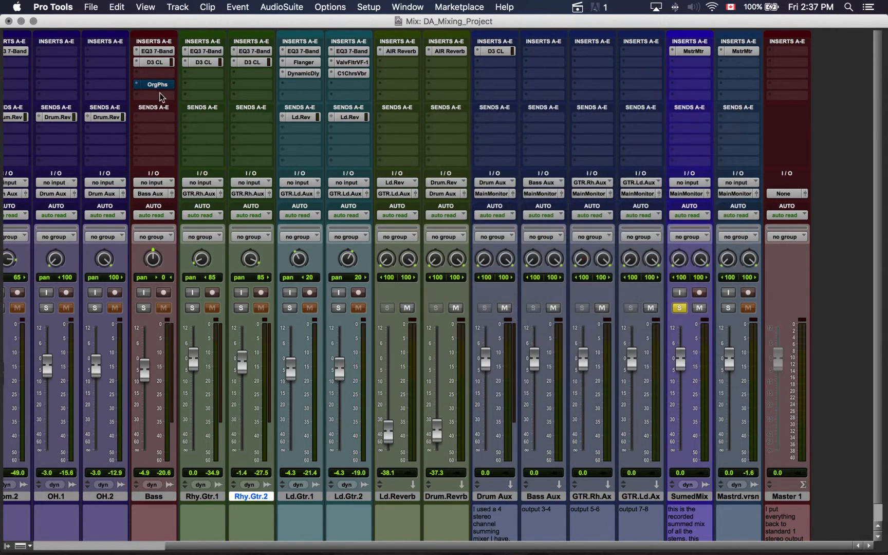
Inspect the Orange Phaser on the Bass track and recheck the C1 Chorus/Vibrato on Ld.Gtr.2, closing both
click(160, 84)
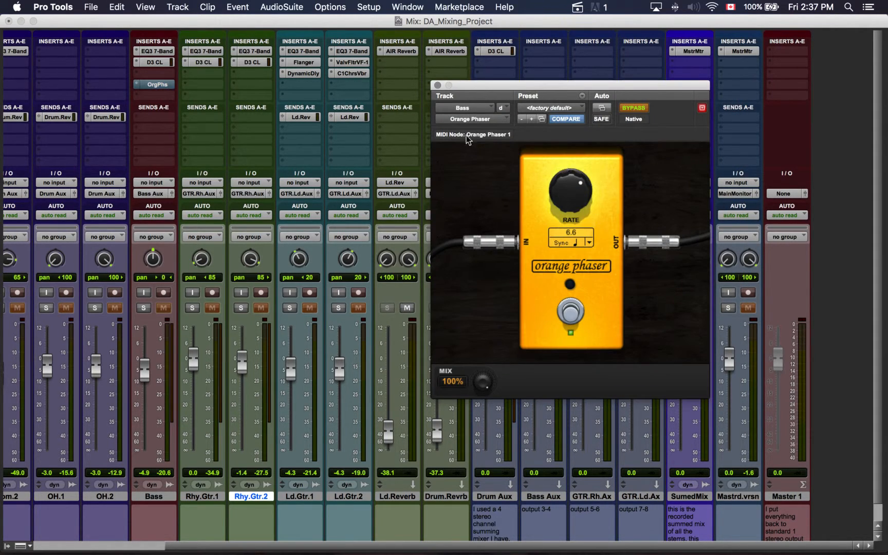
click(437, 85)
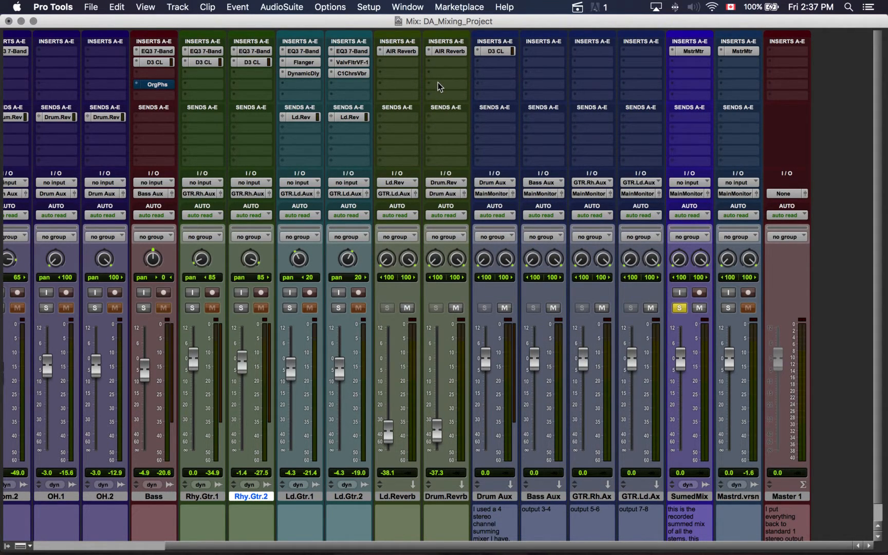
click(351, 73)
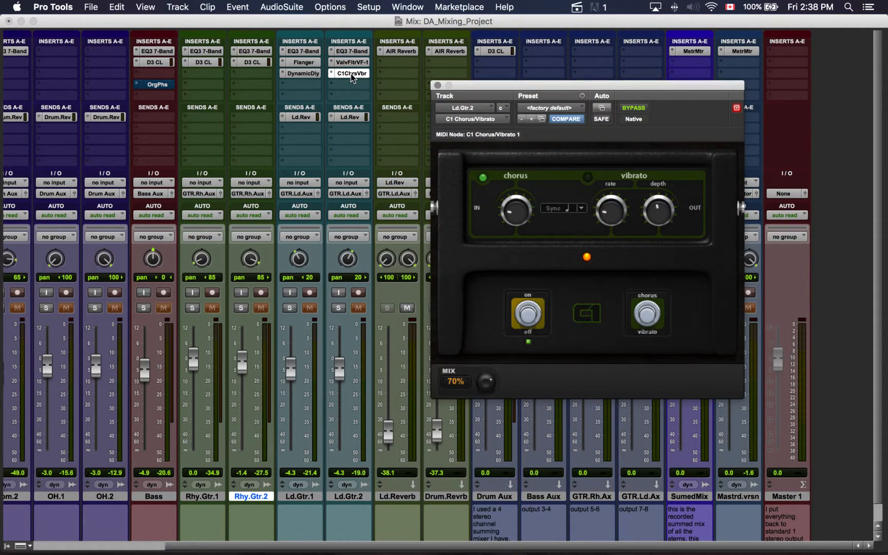
click(438, 85)
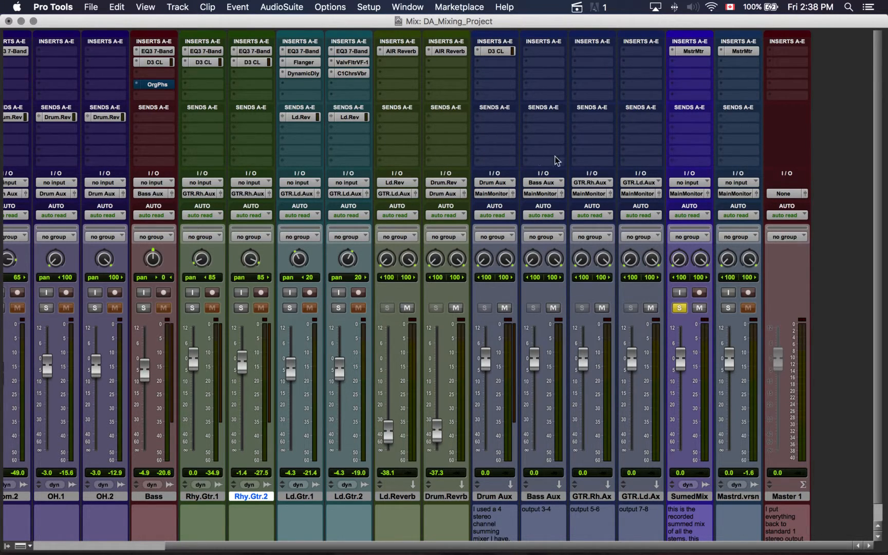
Examine the hardware output paths available for the Drum Aux and Bass Aux tracks without choosing one
scroll(282, 186, left, 1)
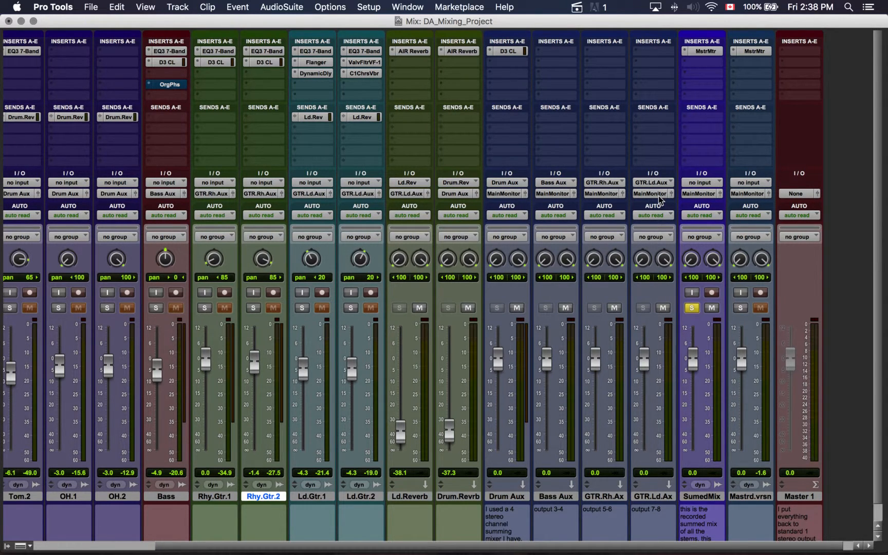
scroll(660, 202, down, 1)
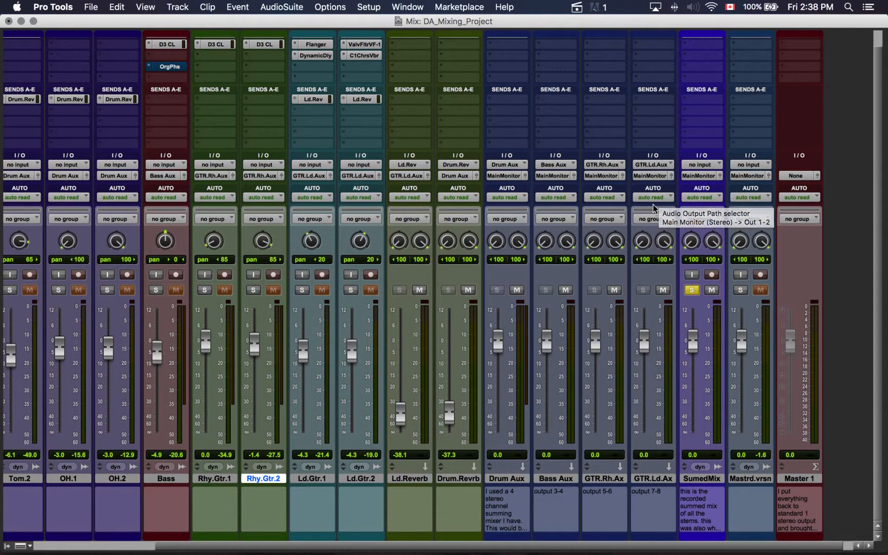
scroll(295, 272, left, 3)
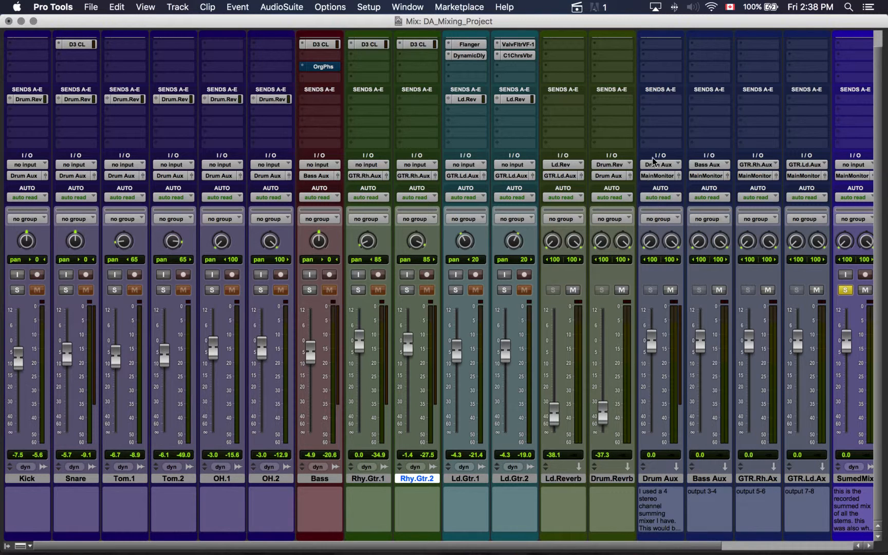
click(660, 175)
mouse_move(662, 178)
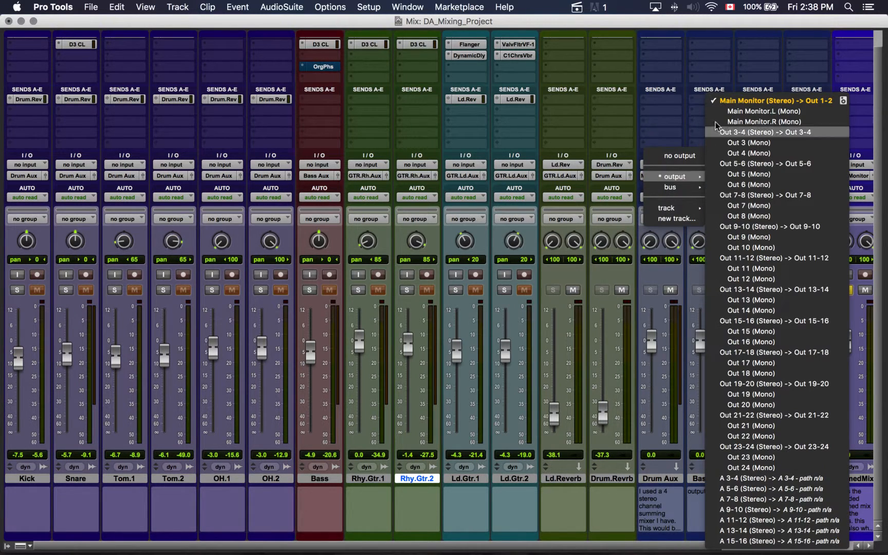
click(667, 140)
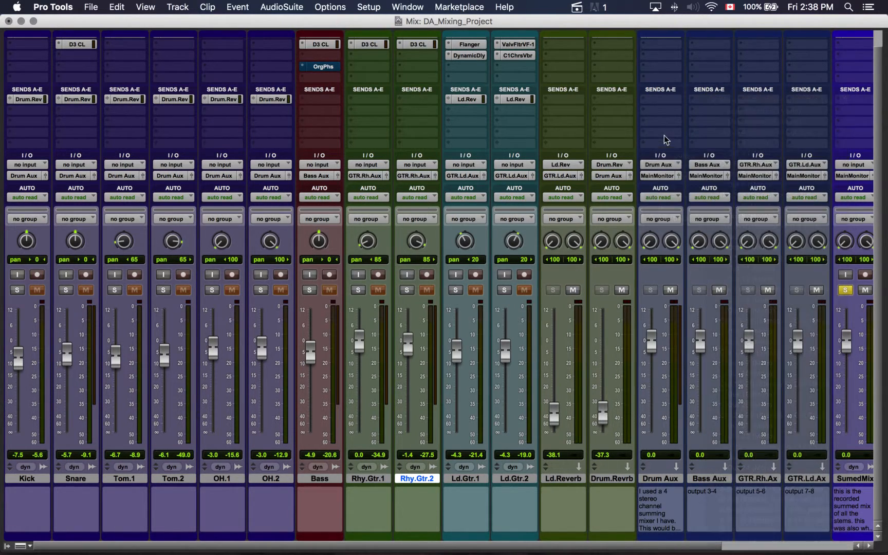
click(714, 179)
mouse_move(715, 180)
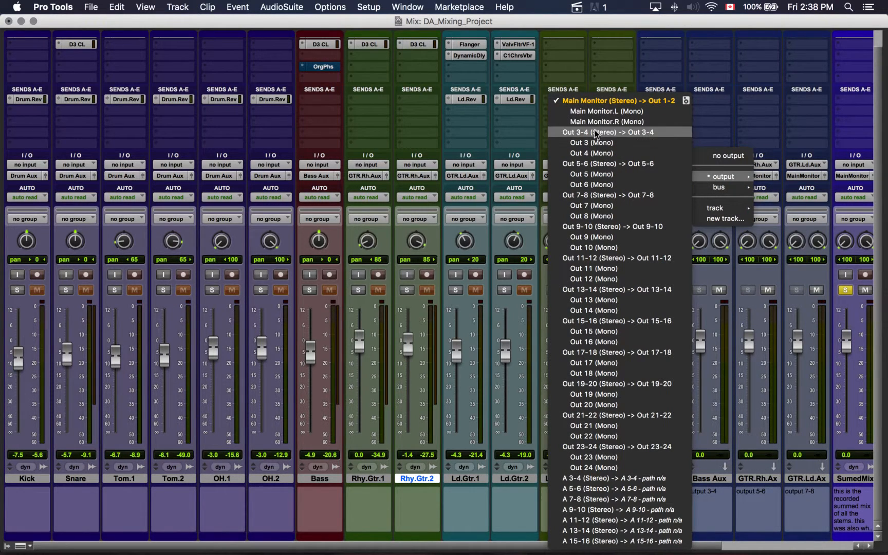
click(718, 138)
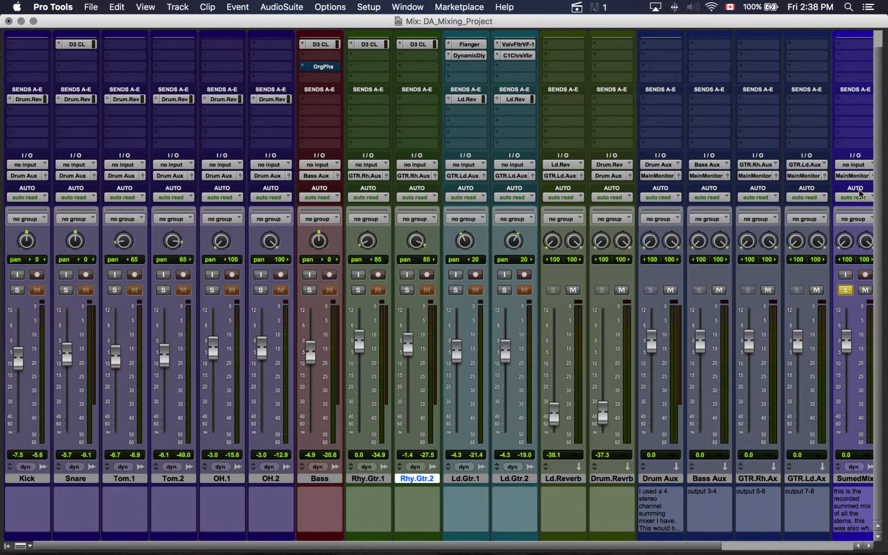
Select the Summed Mix clip in the Edit window and audition the soloed SummedMix track from about bar 14
scroll(859, 192, right, 5)
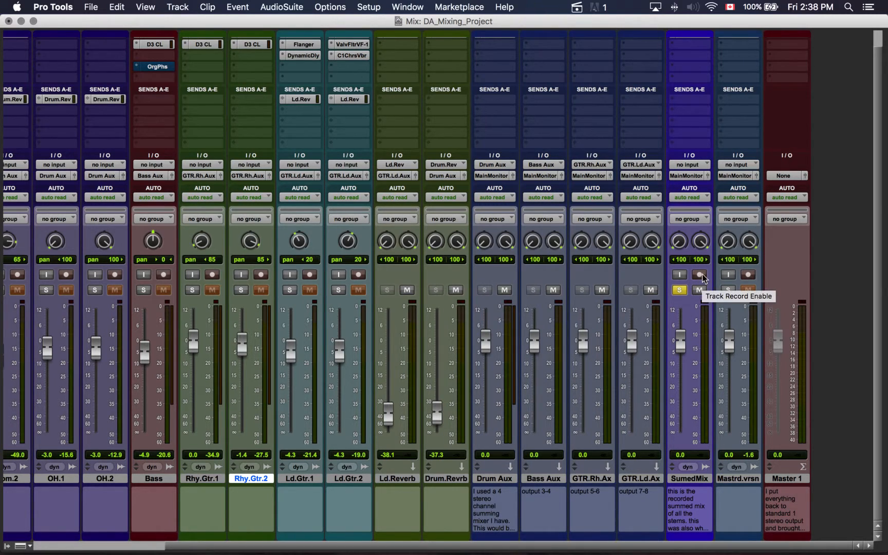
key(super+equal)
click(295, 365)
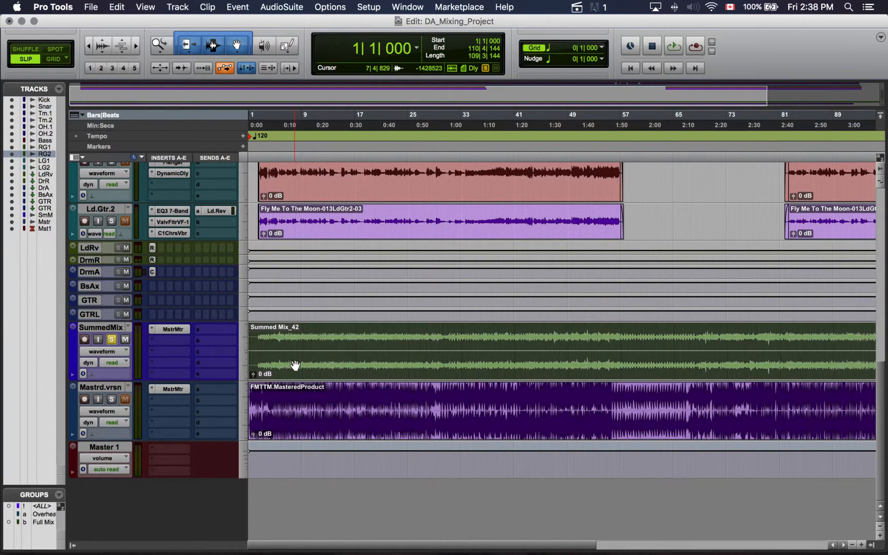
scroll(296, 366, right, 8)
scroll(296, 366, left, 8)
click(338, 118)
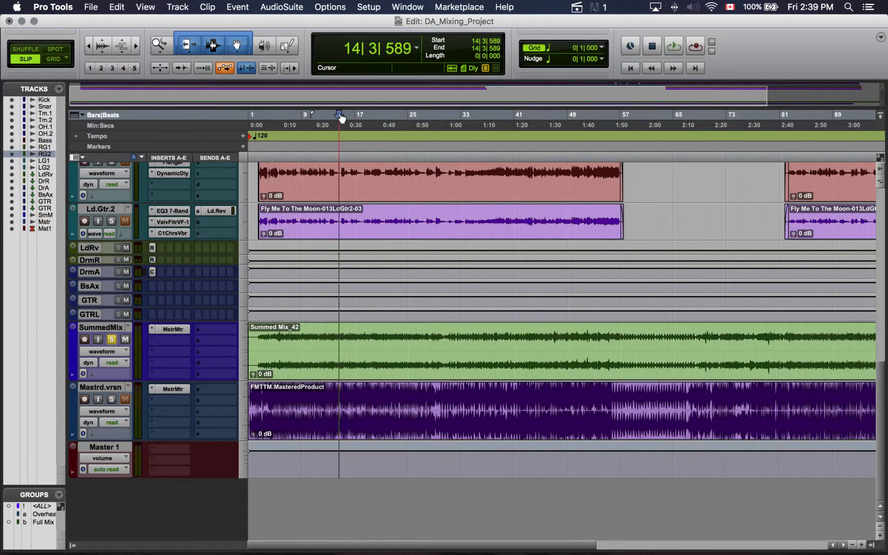
key(space)
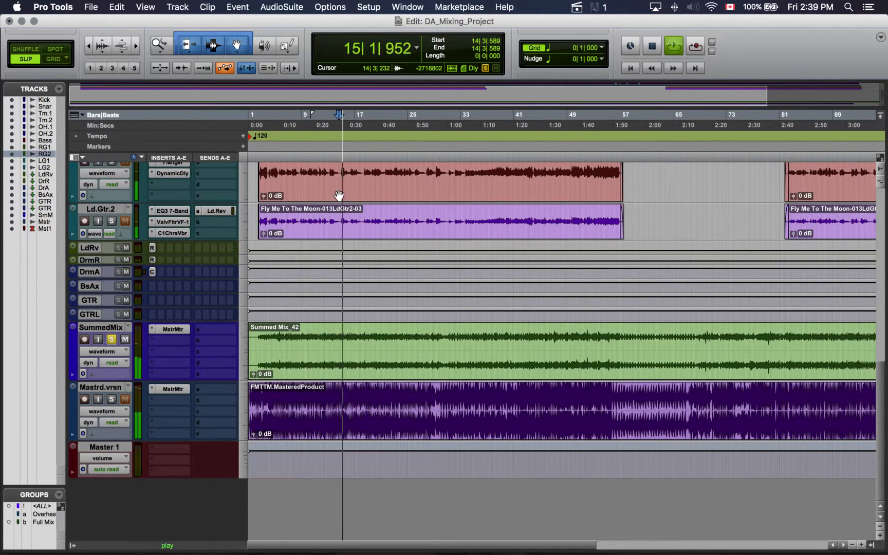
Examine the MasterMeter levels on the SummedMix track in the Mix window, then close the plug-in
key(super+equal)
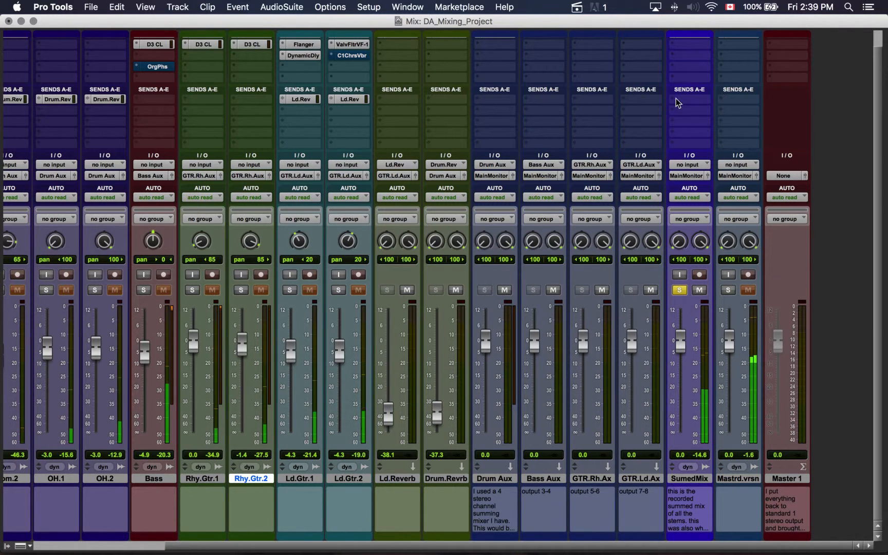
scroll(690, 70, up, 2)
click(691, 51)
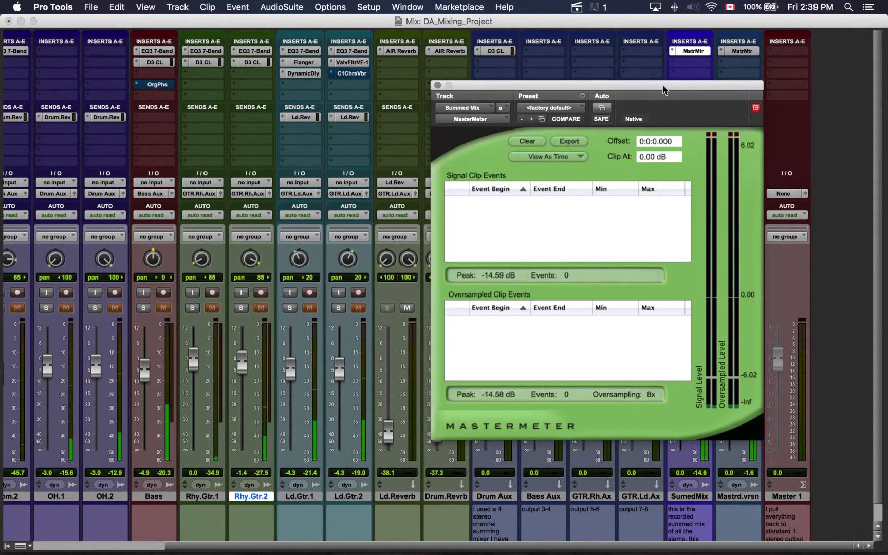
drag(664, 85, 557, 92)
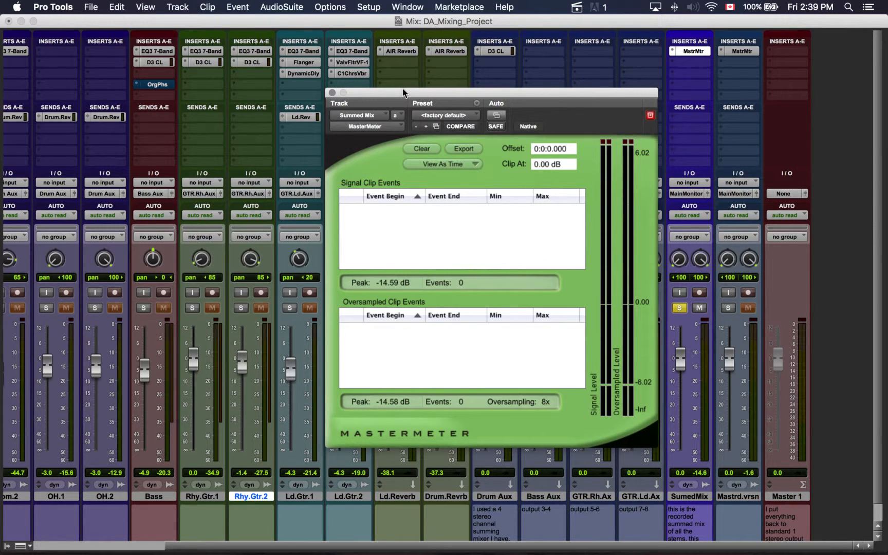
drag(405, 88, 408, 87)
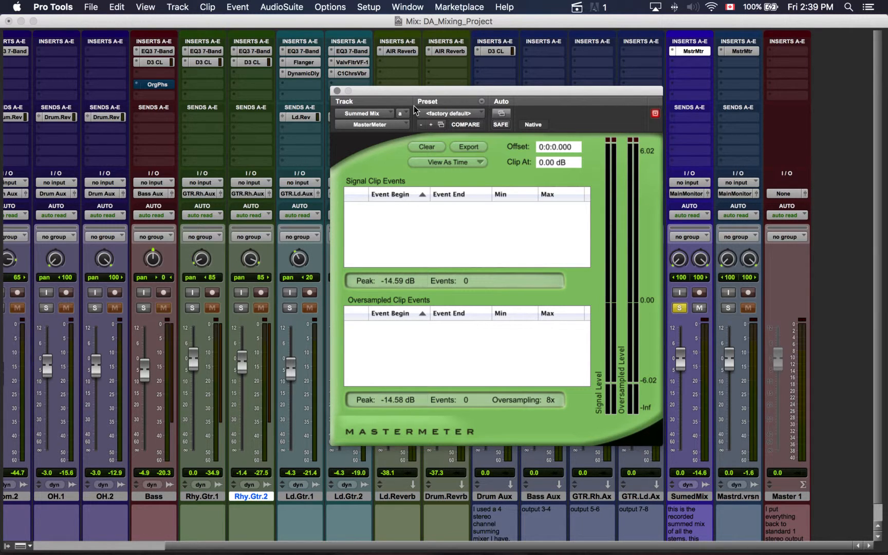
drag(379, 89, 582, 34)
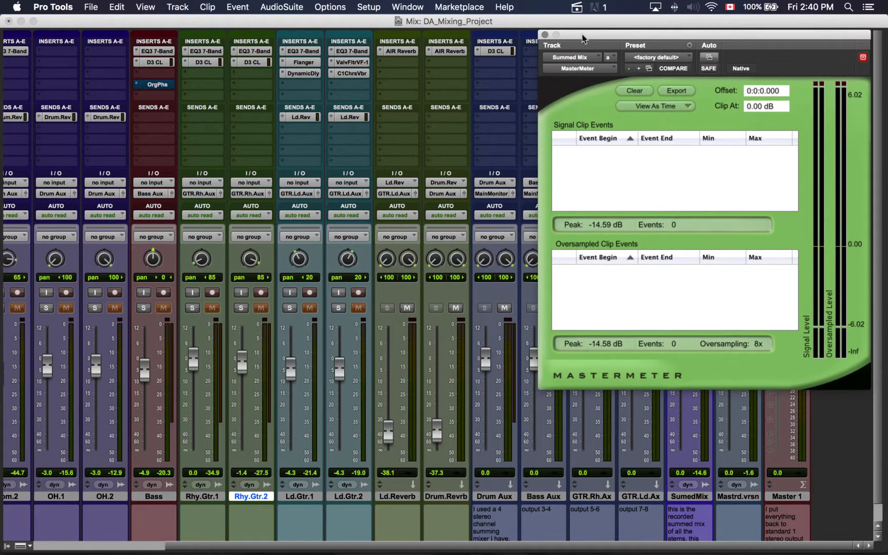
click(545, 35)
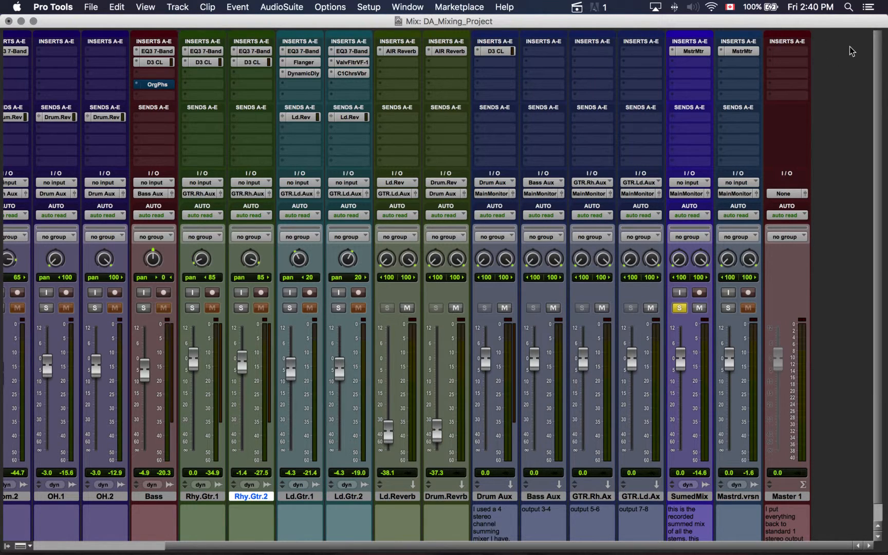
Switch the solo from SummedMix to the Mastrd.vrsn track and play it from about bar 11 in the Edit window
click(678, 308)
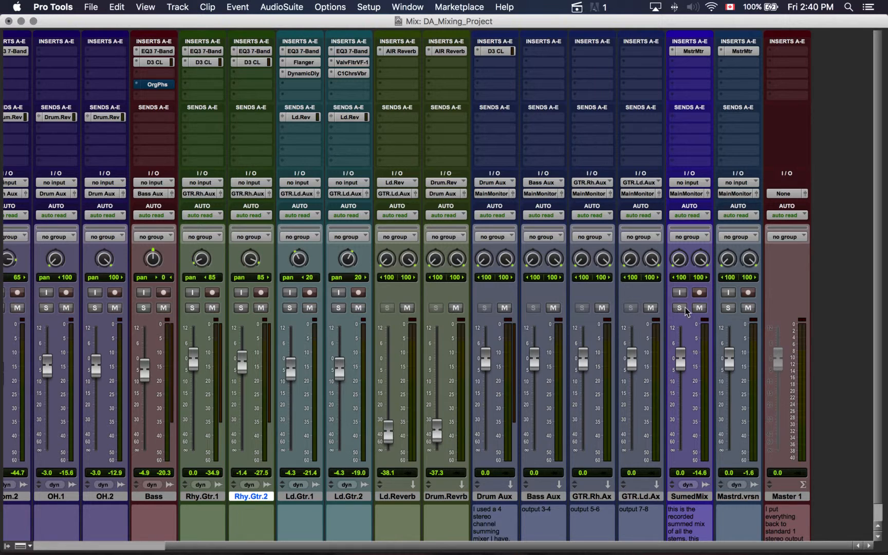
click(729, 308)
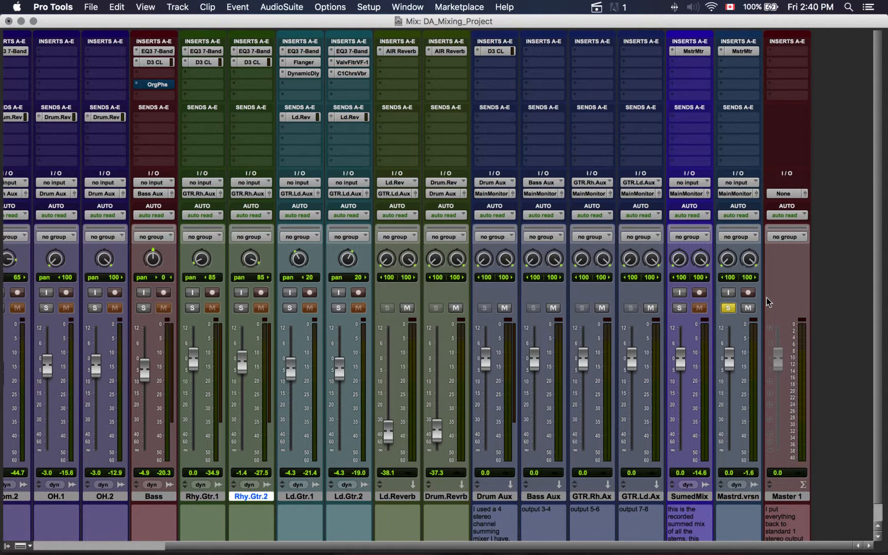
key(super+equal)
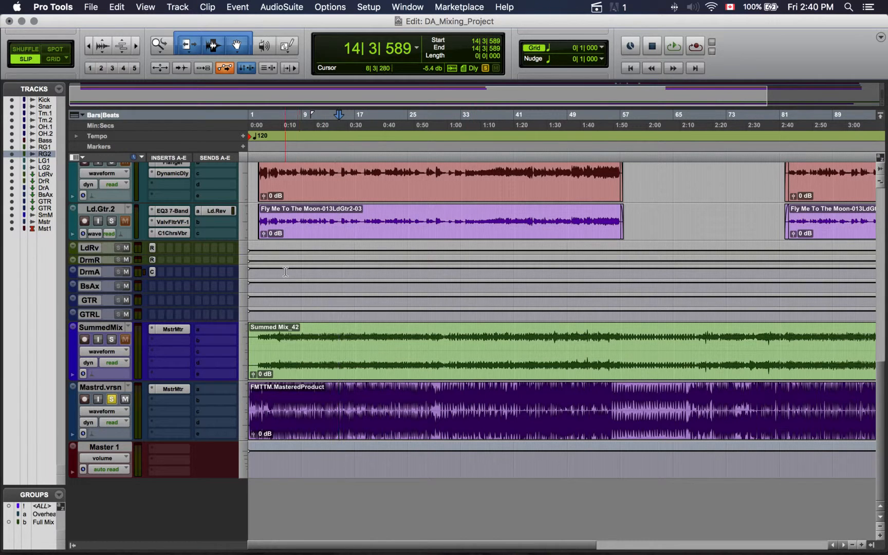
click(321, 114)
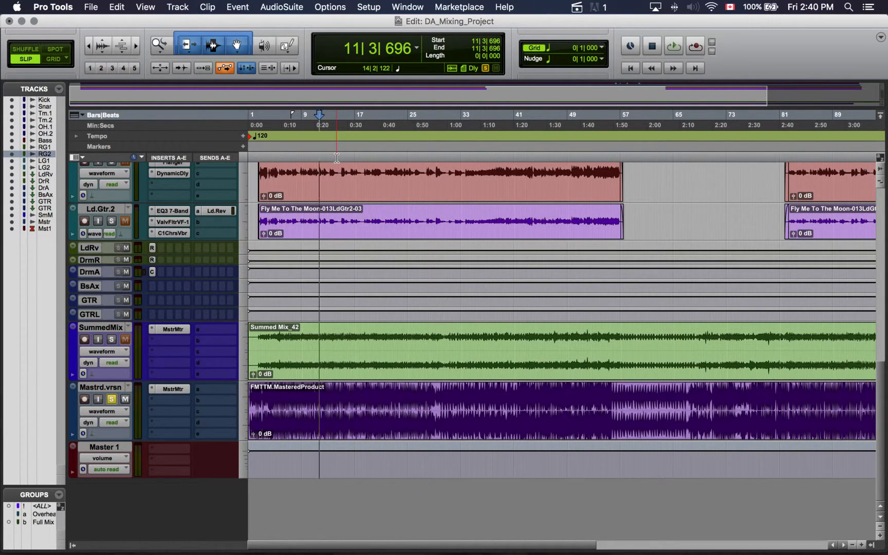
key(space)
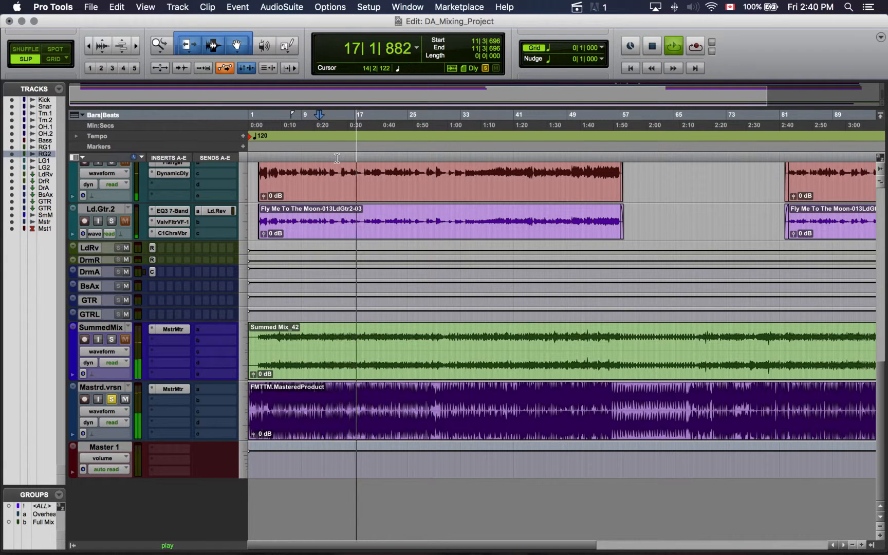
Stop playback and examine the MasterMeter levels on the Mastrd.vrsn track in the Mix window, then close the plug-in
key(space)
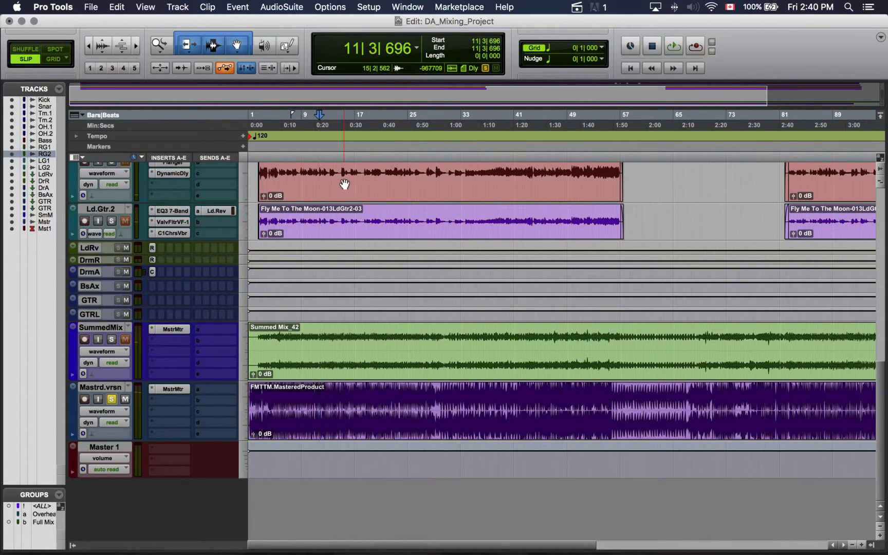
key(super+equal)
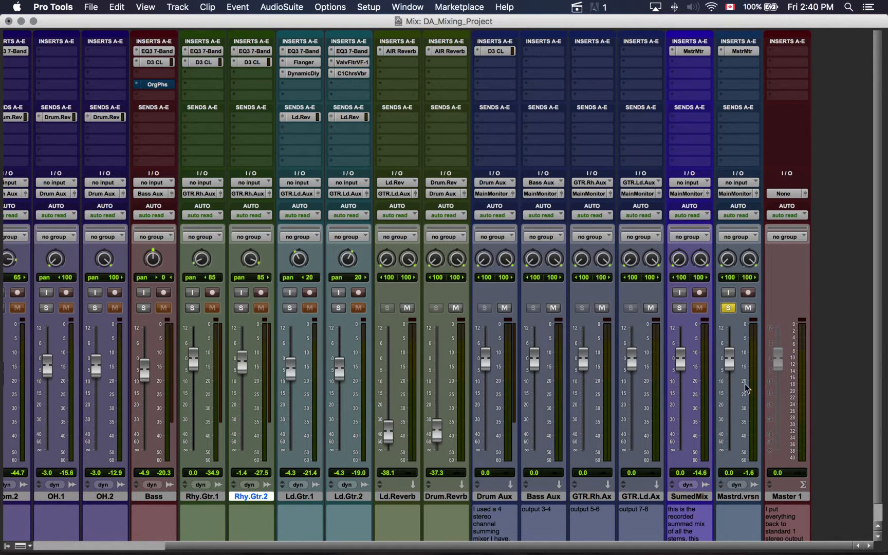
click(748, 52)
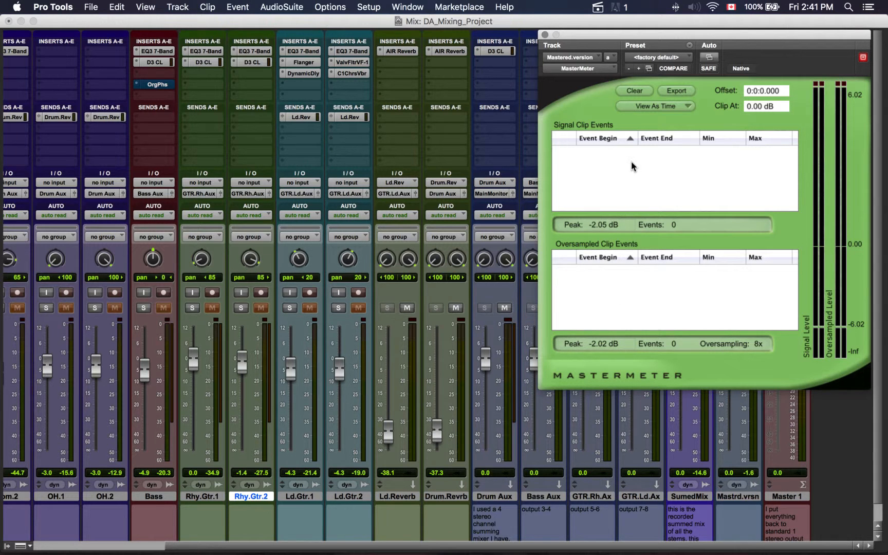
drag(613, 35, 457, 71)
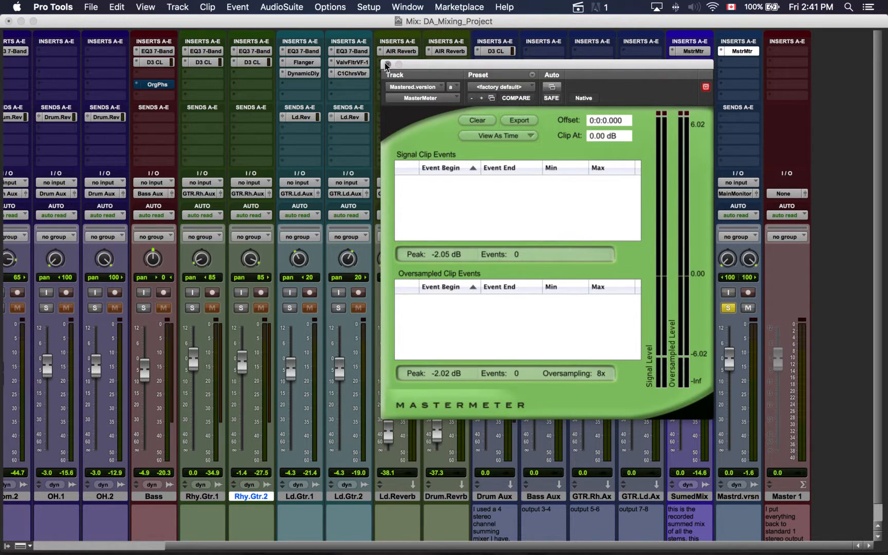
click(861, 186)
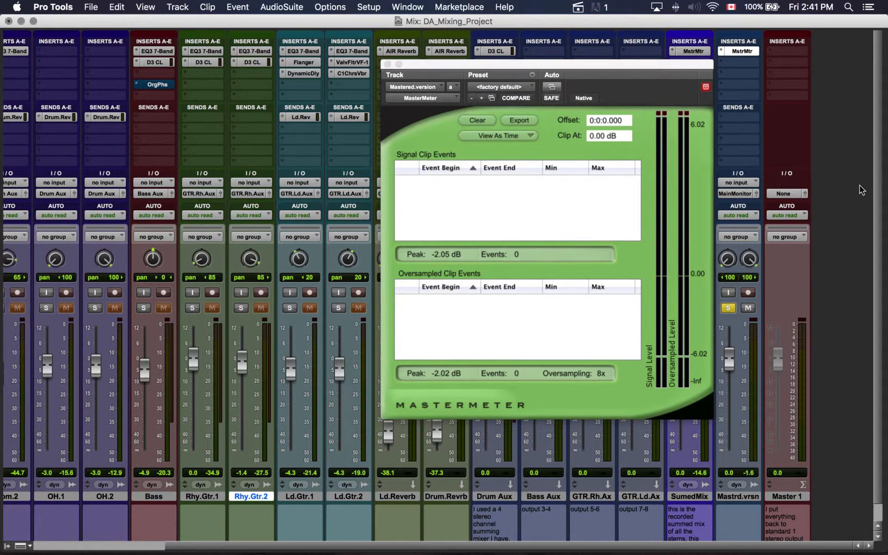
click(387, 64)
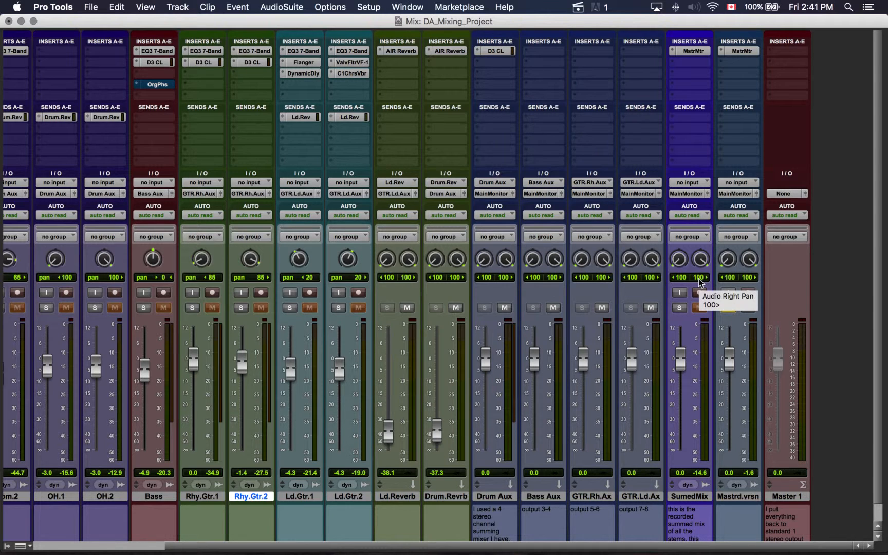
Switch to Adobe Audition and check the full extent of the FMTTM_Final_Project_Not_Mastered.wav waveform, leaving nothing selected
mouse_move(678, 539)
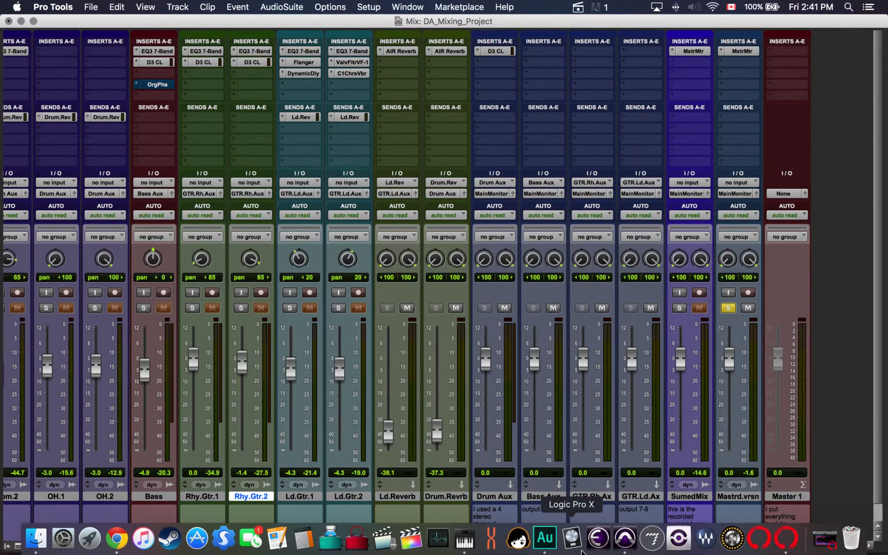
click(544, 538)
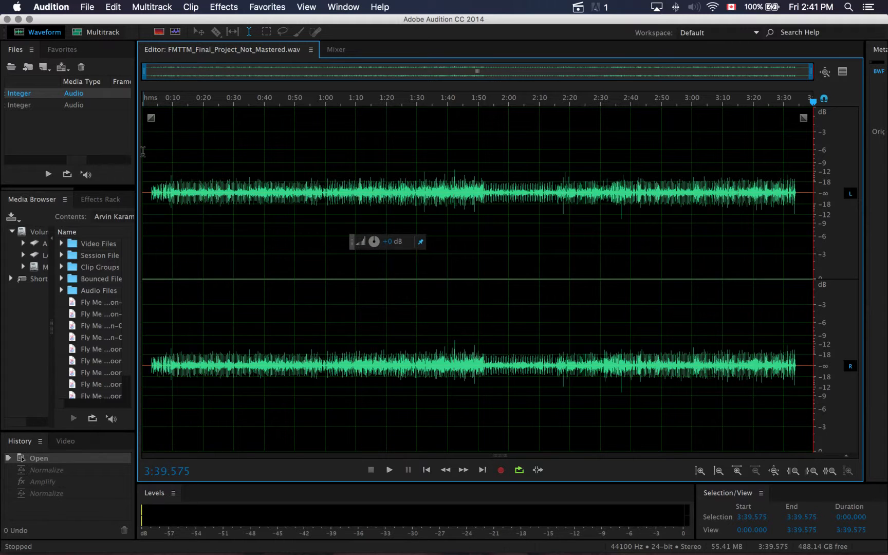
drag(143, 152, 816, 191)
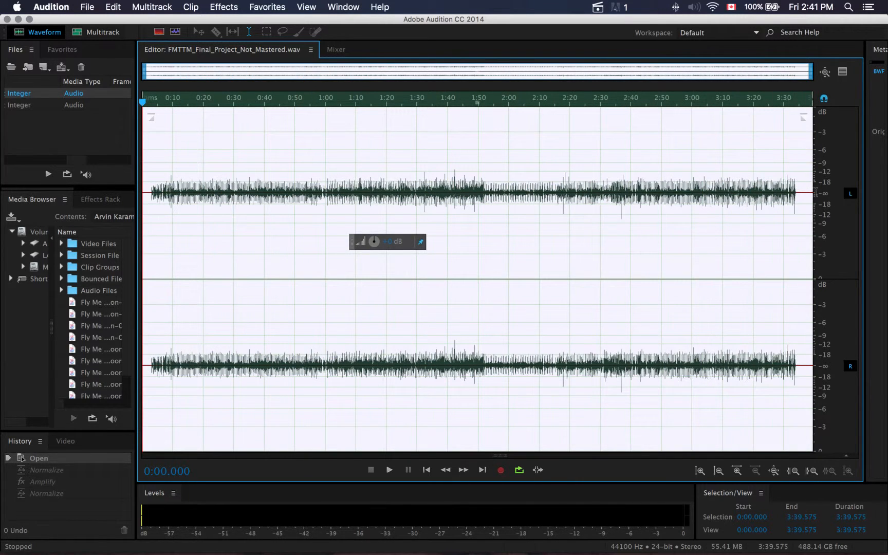
click(806, 174)
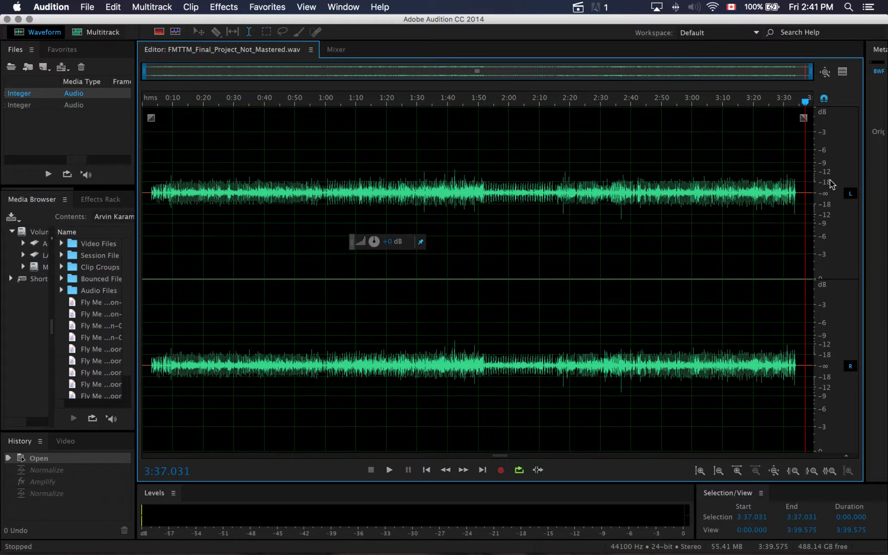
Examine the unmastered waveform's peaks against the decibel scale in both channels
scroll(823, 184, up, 2)
scroll(823, 184, down, 4)
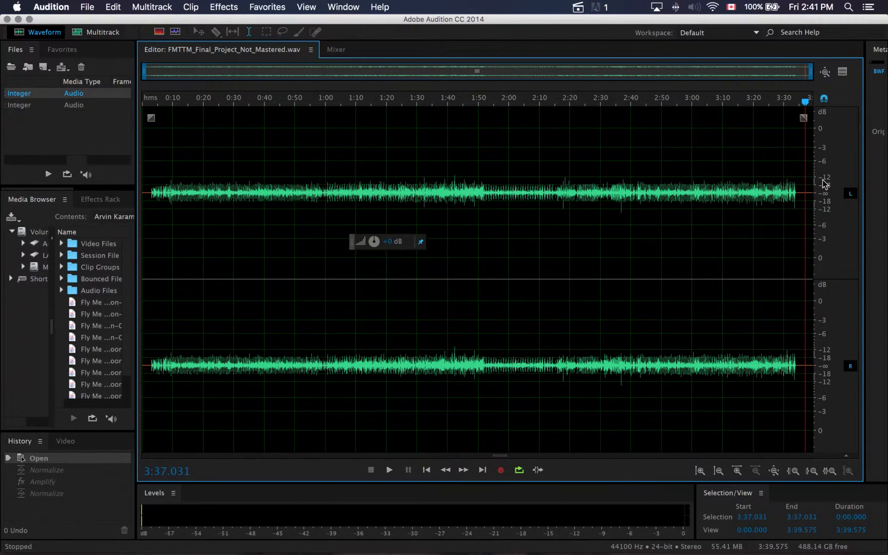
scroll(823, 184, up, 2)
scroll(823, 183, up, 2)
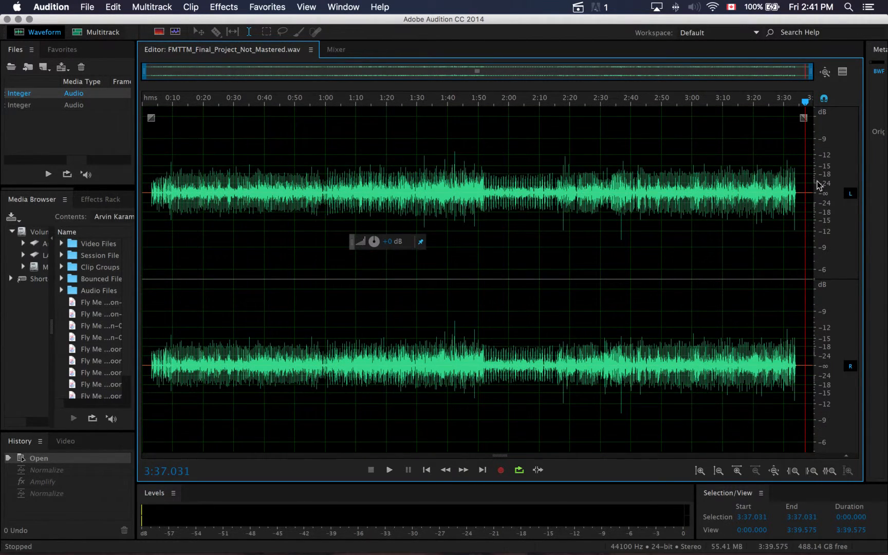
scroll(693, 184, up, 1)
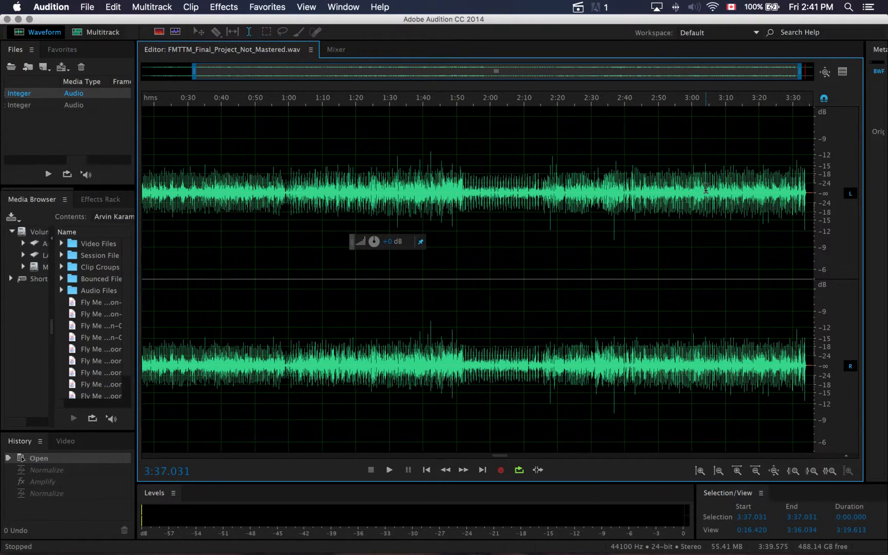
scroll(696, 190, down, 1)
scroll(619, 211, up, 2)
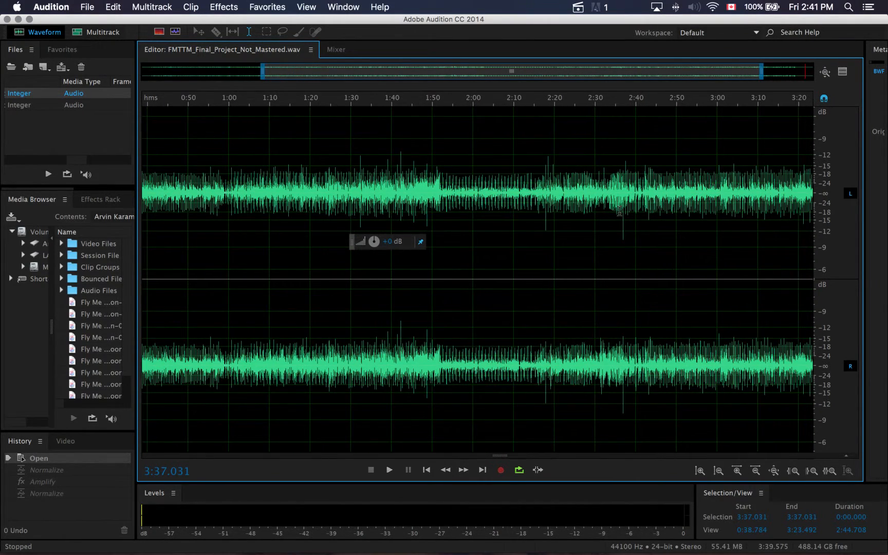
scroll(619, 211, down, 2)
scroll(831, 178, up, 1)
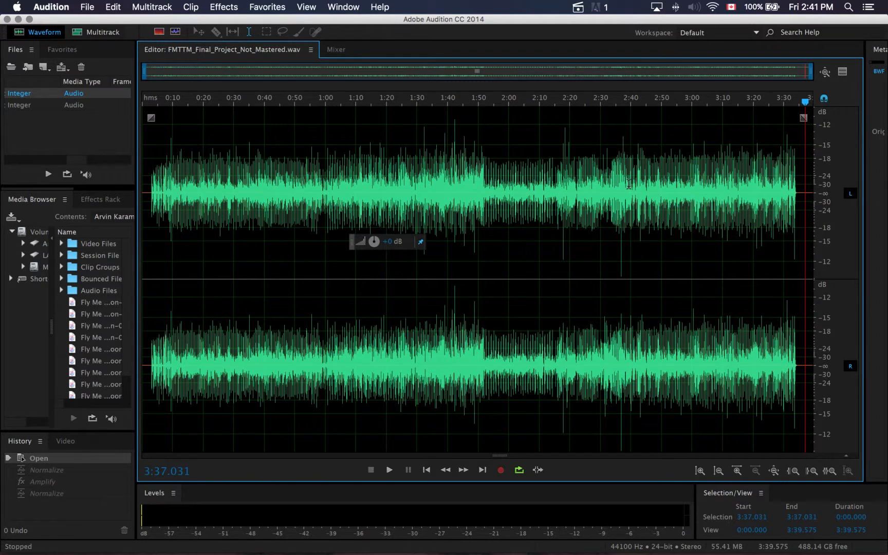
scroll(833, 191, down, 1)
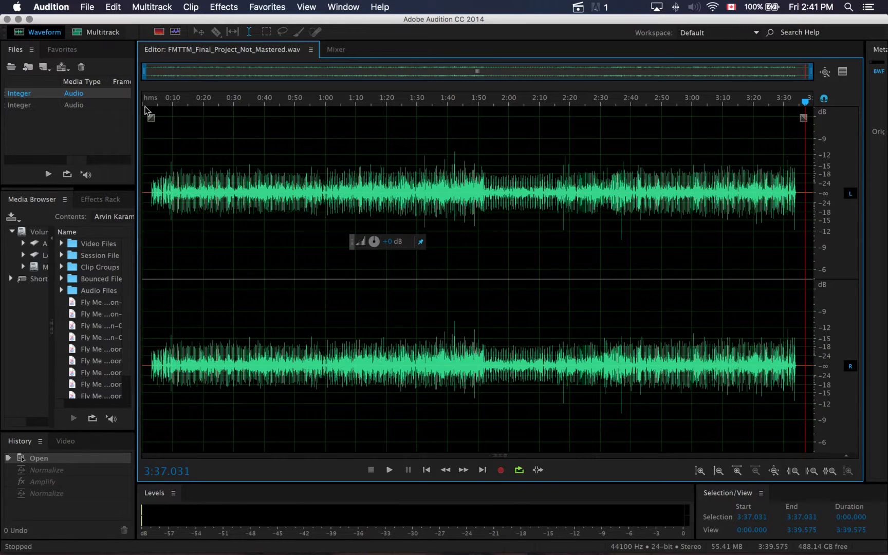
Normalize the entire waveform to -0.2 dB with all channels treated equally, then clear the selection
drag(812, 178, 101, 218)
click(223, 6)
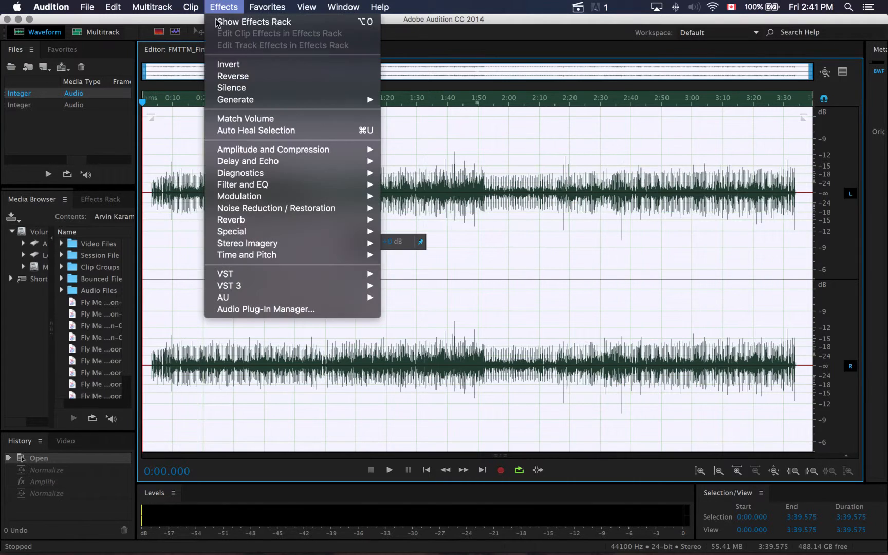
mouse_move(239, 160)
mouse_move(268, 149)
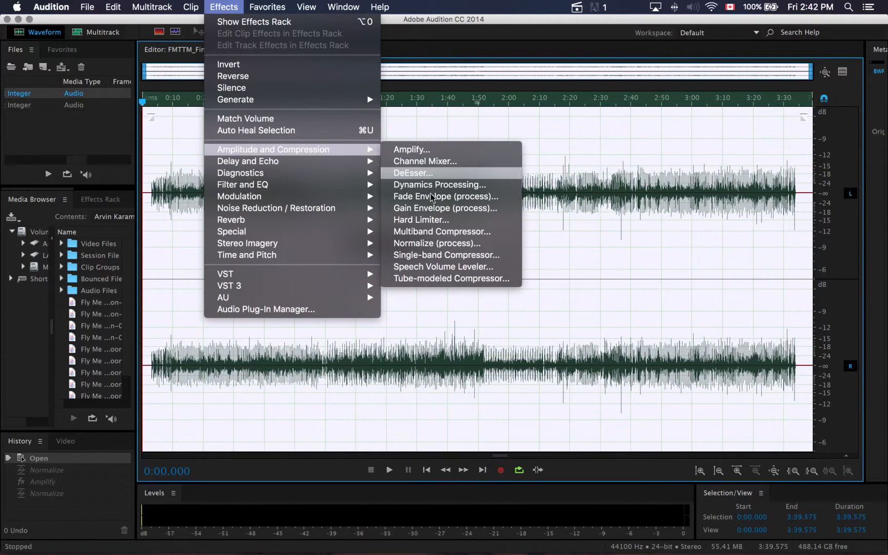
click(434, 240)
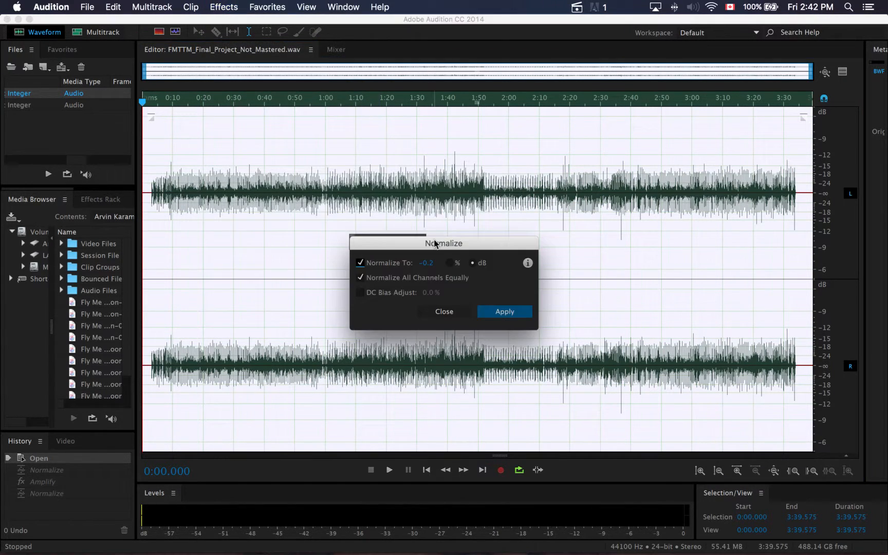
drag(442, 240, 521, 241)
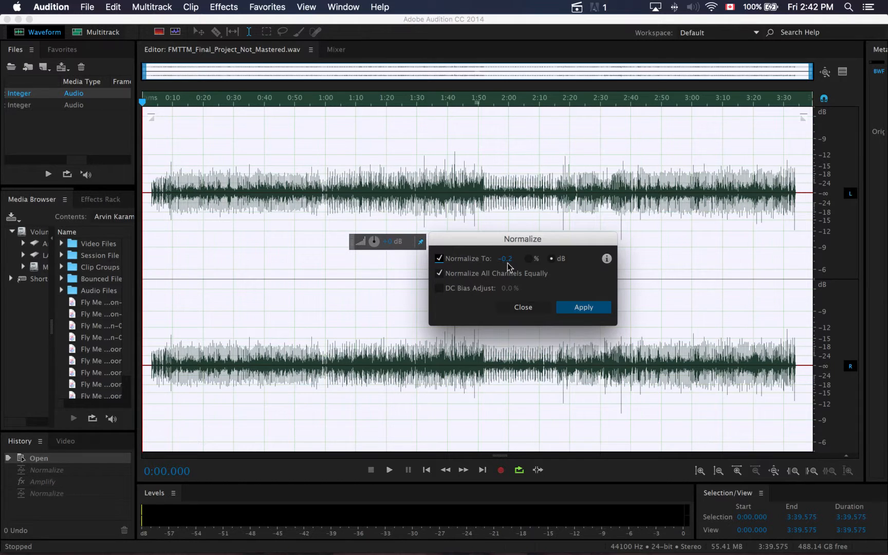
click(580, 307)
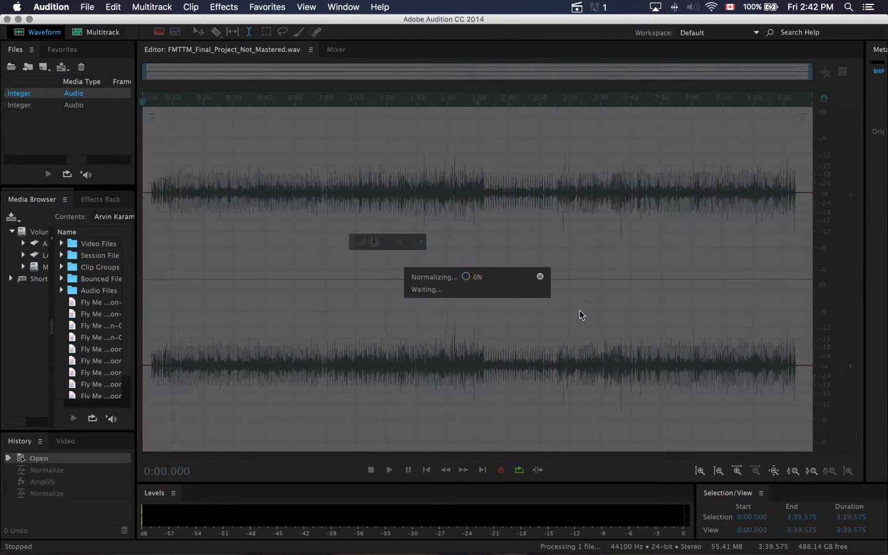
click(592, 252)
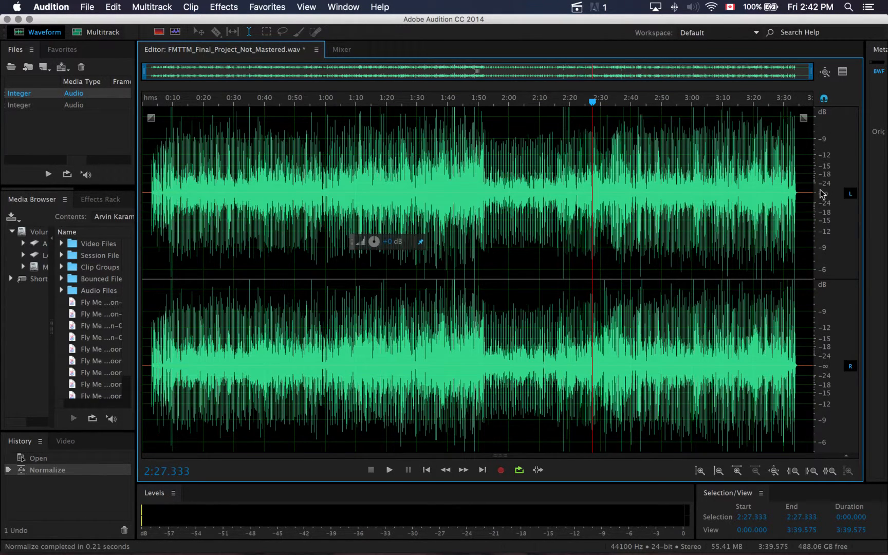
Inspect the normalized waveform's levels and audition a few seconds of it from about 2:33.6
scroll(825, 194, up, 2)
scroll(825, 194, down, 4)
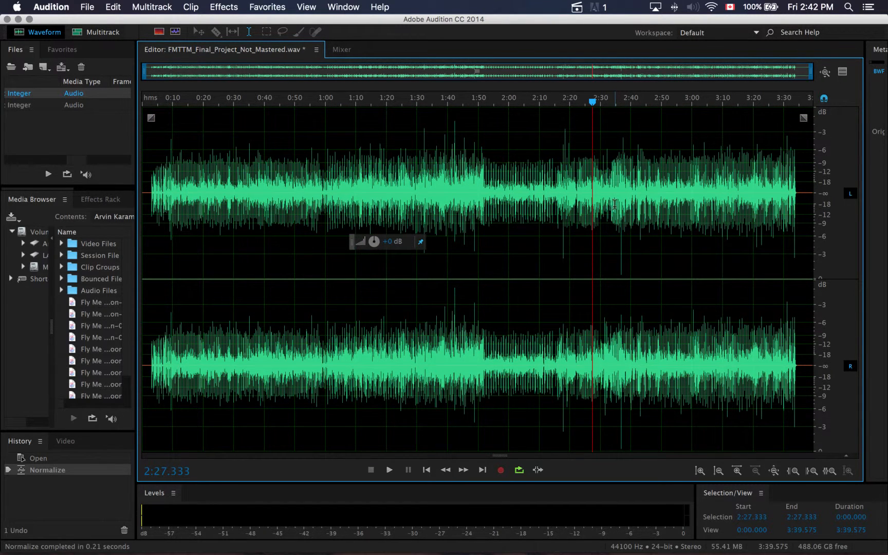
drag(615, 205, 629, 205)
click(657, 256)
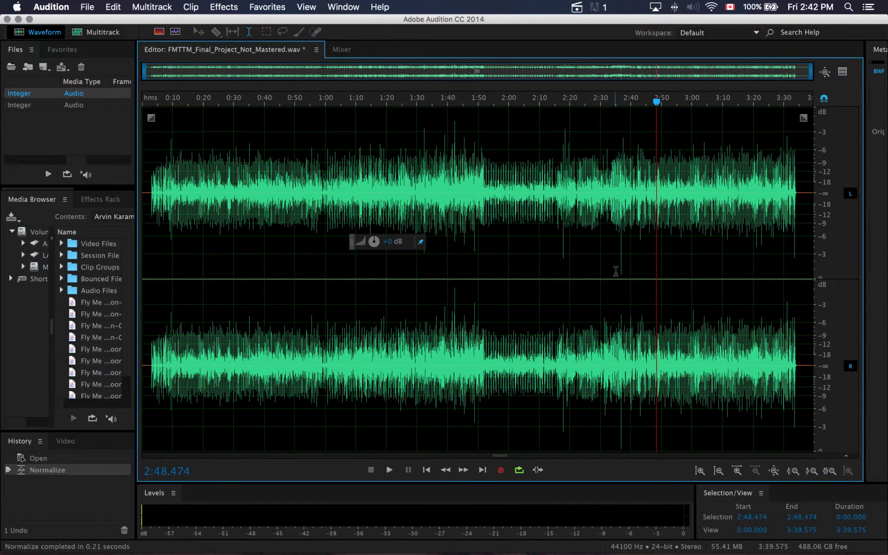
click(612, 115)
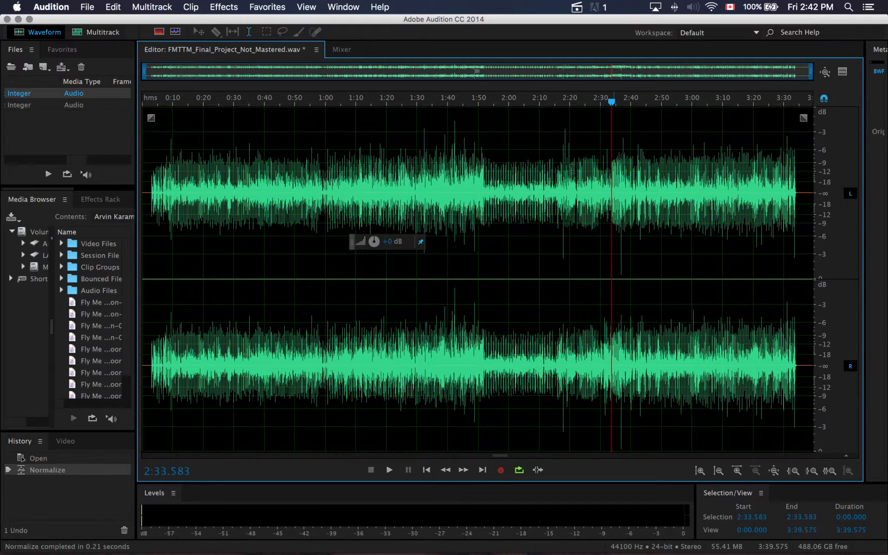
key(space)
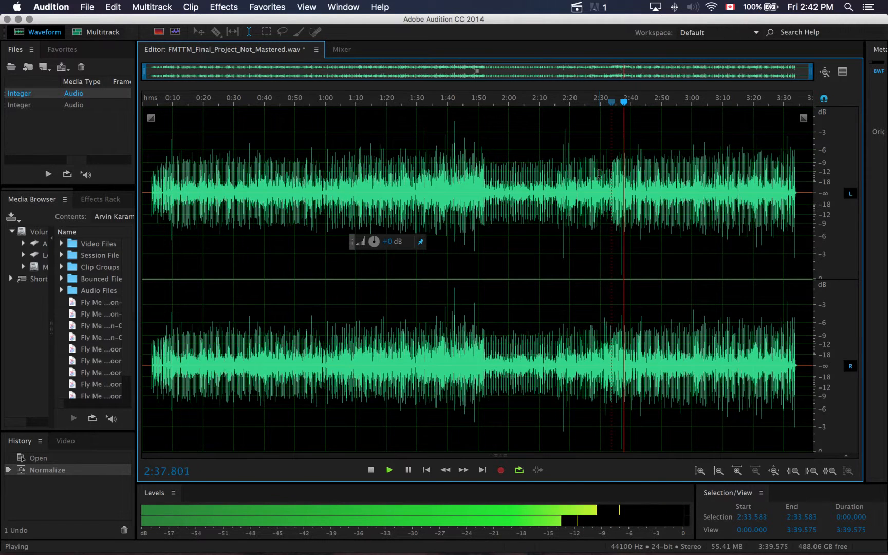
key(space)
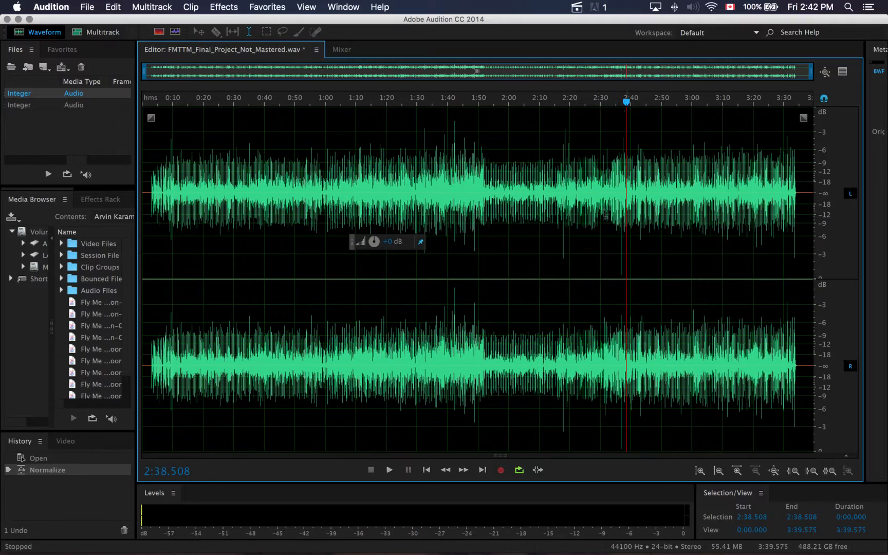
Select the isolated transient peak from about 2:36.869 to 2:36.872 and lower its amplitude in both channels
scroll(616, 231, up, 8)
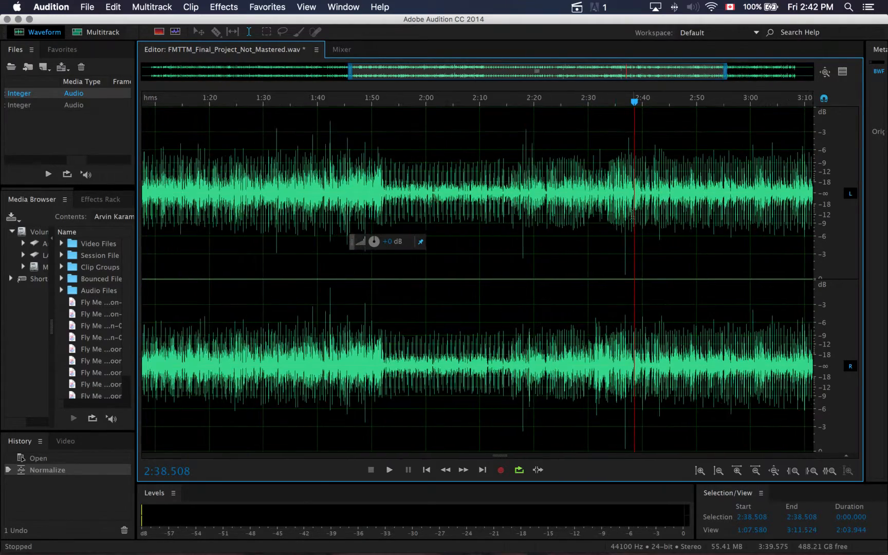
scroll(628, 209, up, 8)
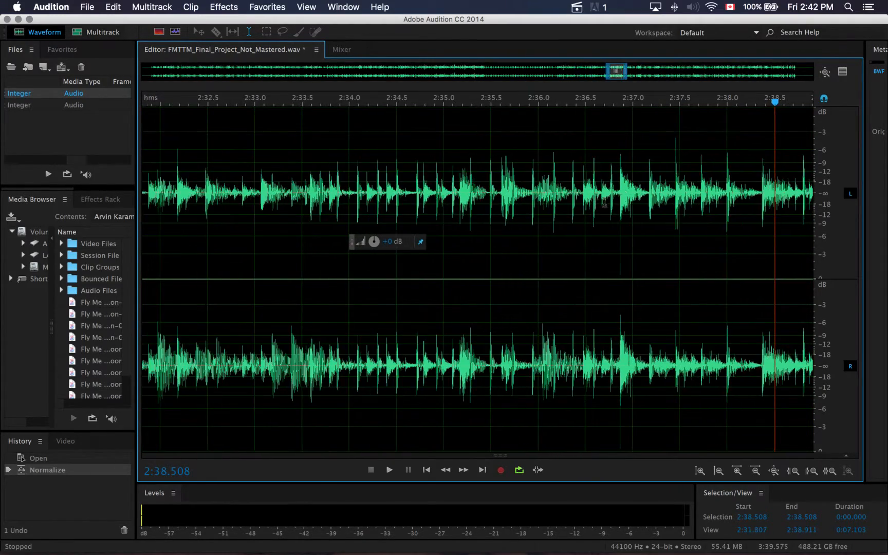
scroll(621, 200, up, 10)
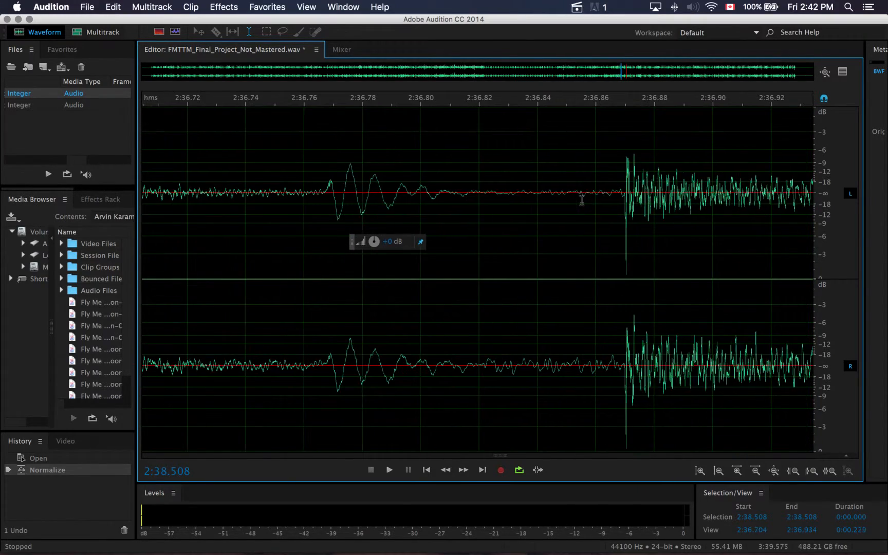
scroll(595, 189, up, 8)
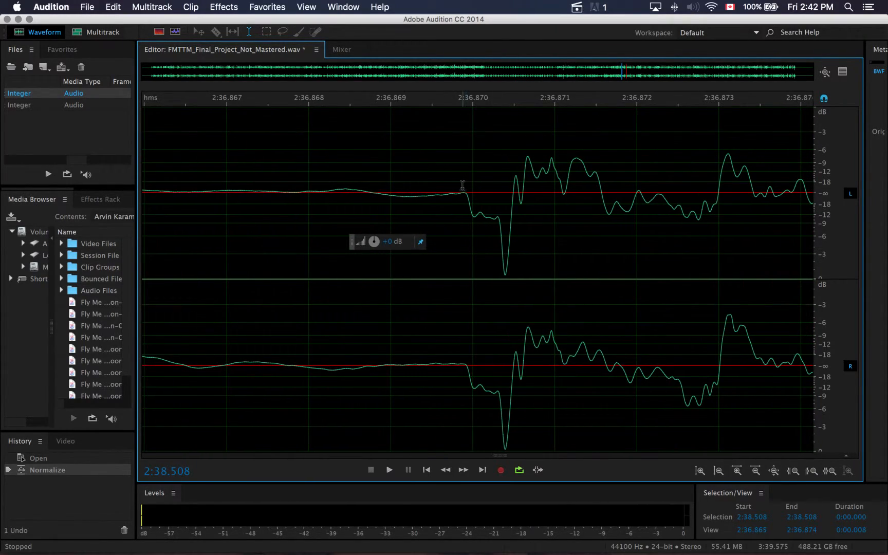
drag(463, 185, 640, 207)
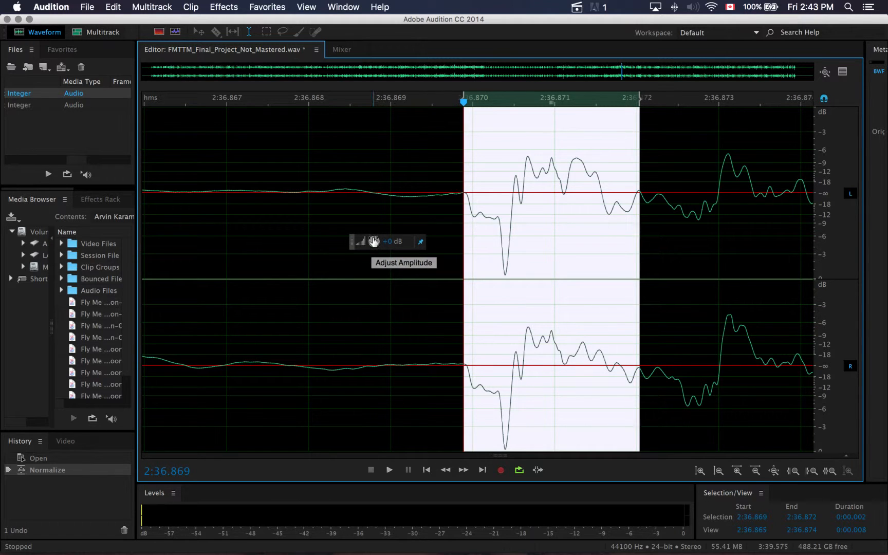
mouse_move(374, 241)
mouse_down()
mouse_move(373, 252)
mouse_move(372, 232)
mouse_move(371, 253)
mouse_up()
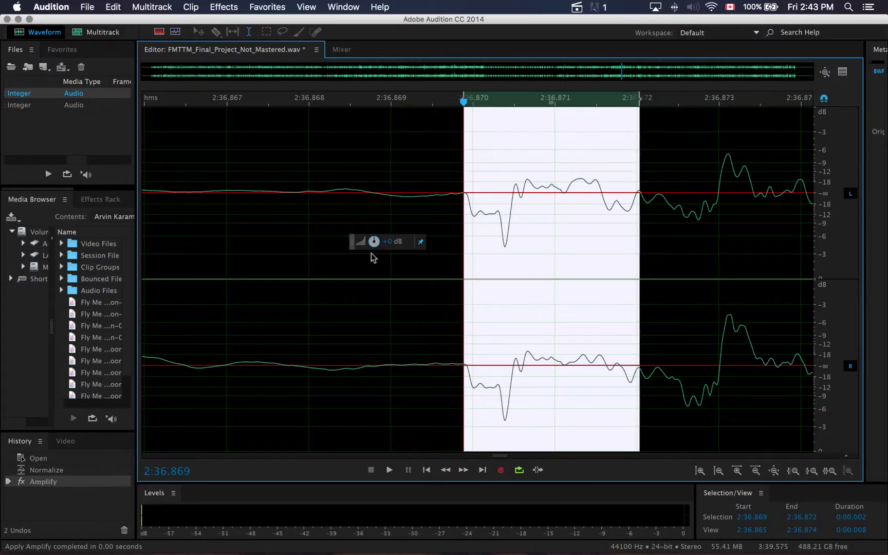
click(517, 260)
scroll(519, 267, down, 5)
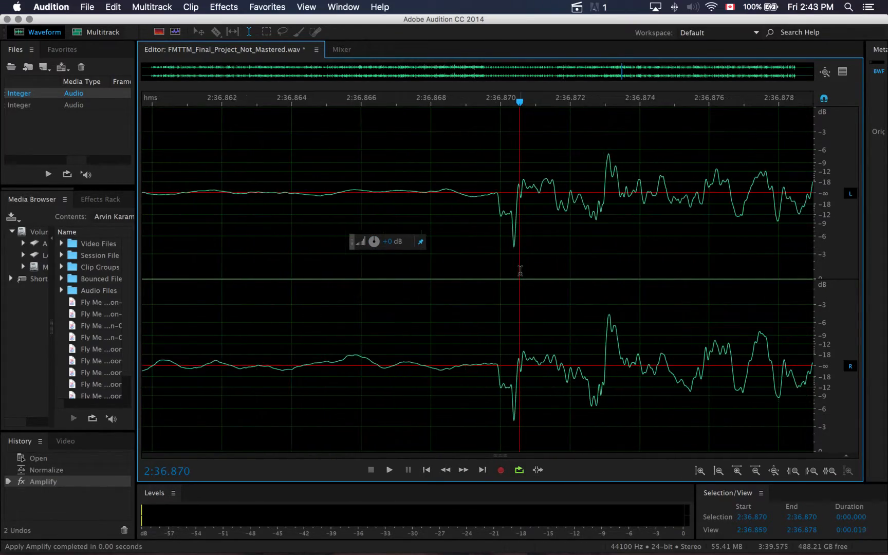
scroll(520, 270, down, 15)
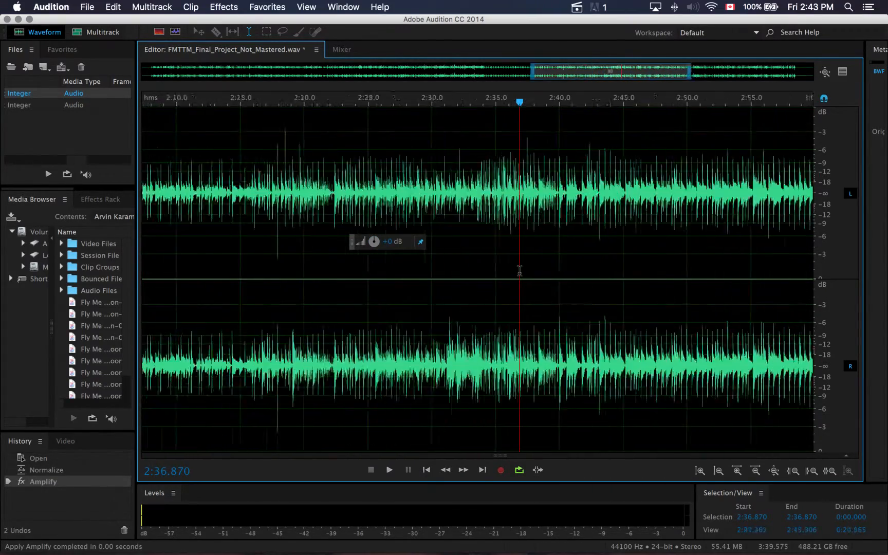
Show the whole waveform and mark the region around the lowered peak from about 2:35.563 to 2:37.566, then clear the selection
scroll(520, 270, down, 3)
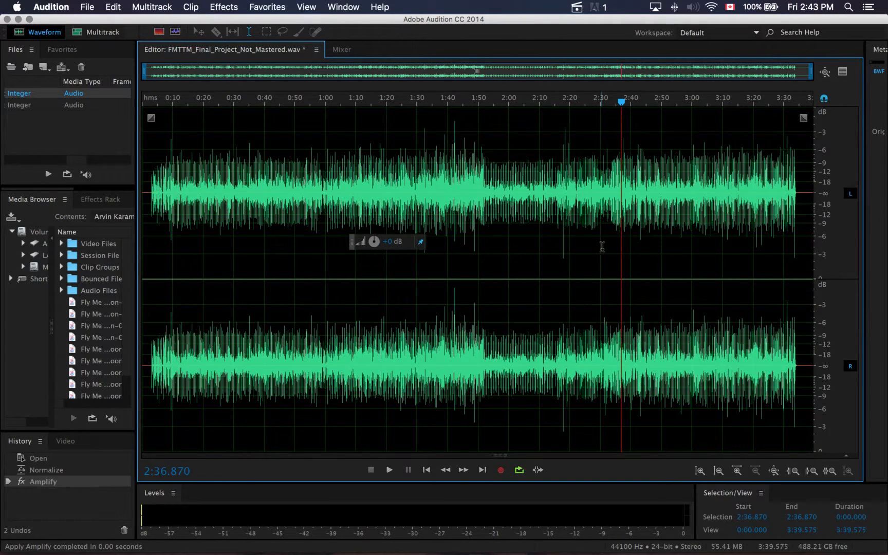
drag(620, 102, 615, 104)
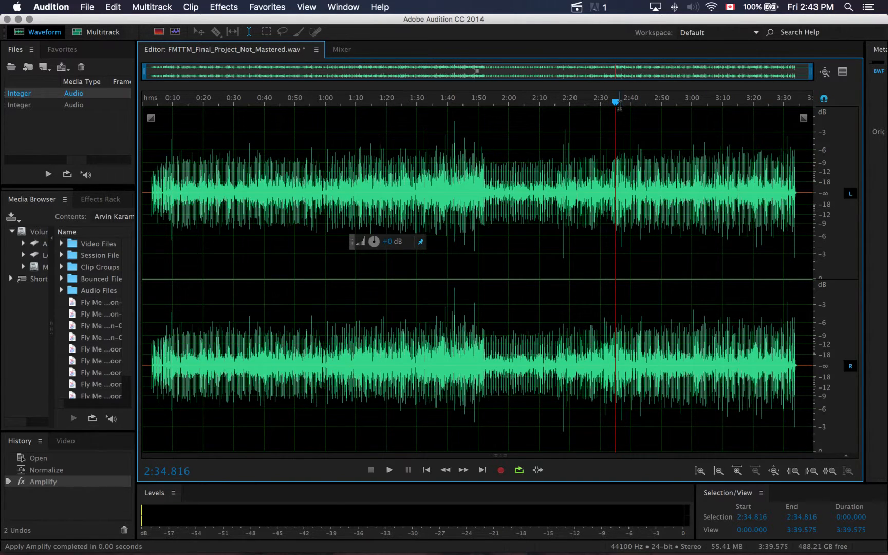
drag(617, 108, 623, 109)
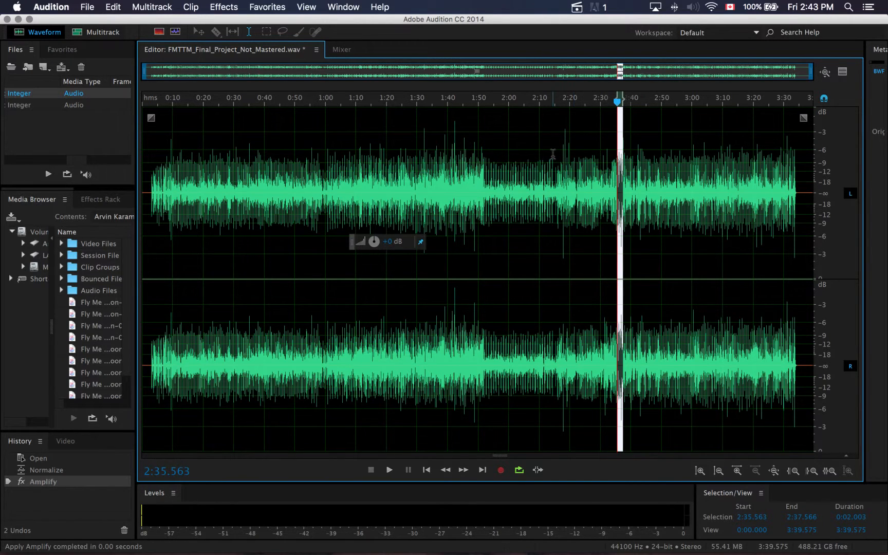
click(558, 190)
Select the entire waveform and normalize it again, then clear the selection
drag(811, 189, 137, 252)
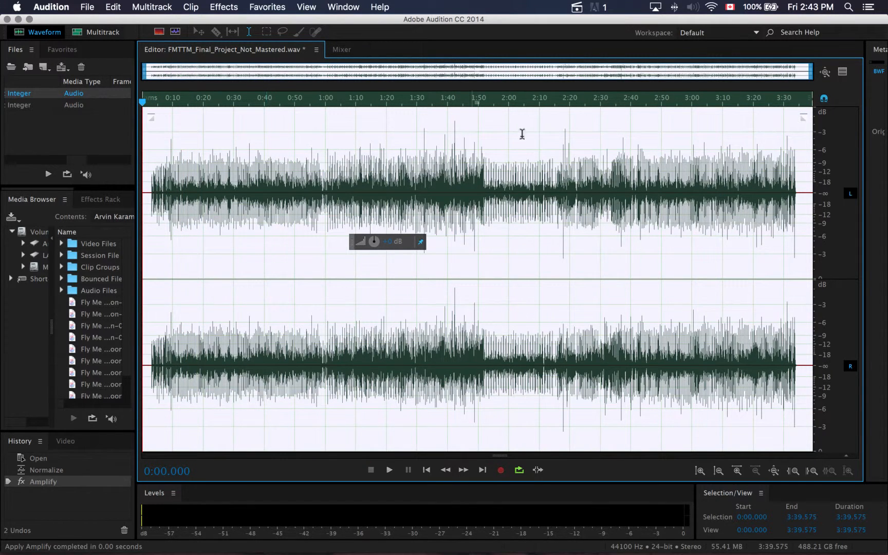
click(216, 6)
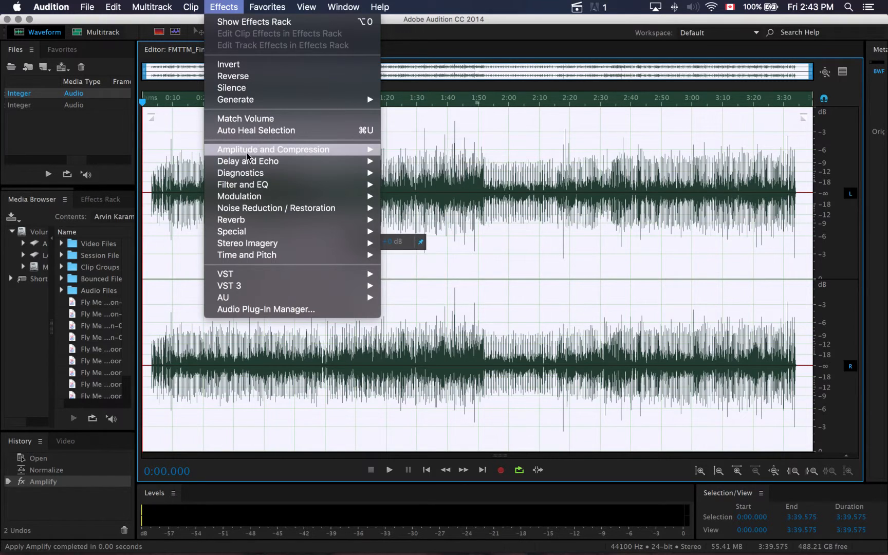
mouse_move(273, 149)
click(431, 242)
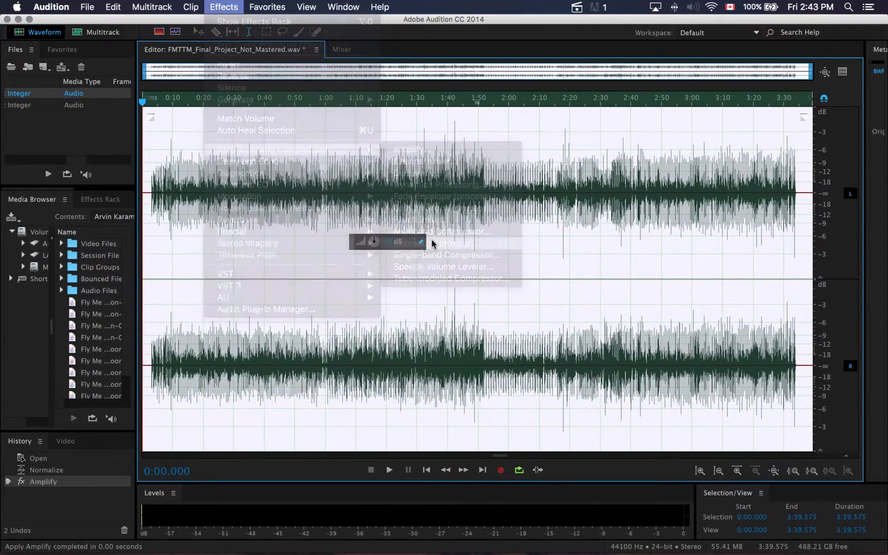
click(488, 311)
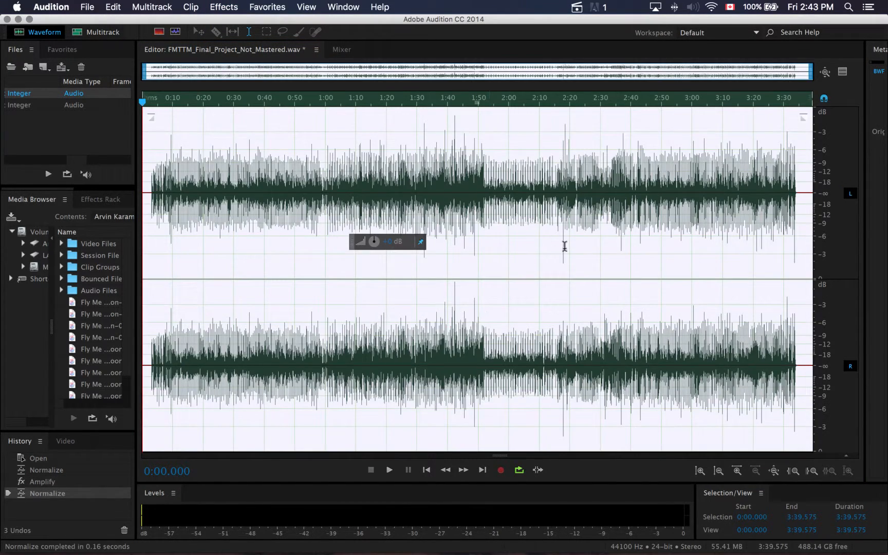
click(569, 241)
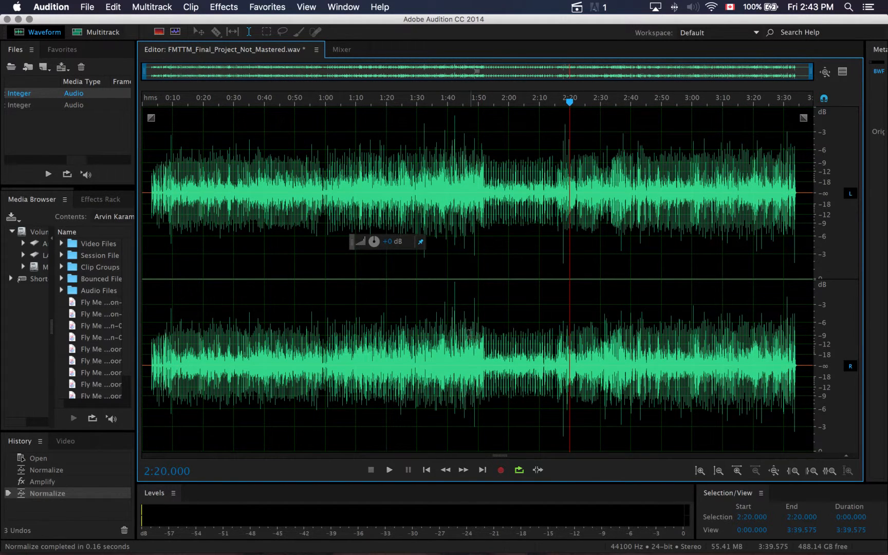
Inspect the renormalized waveform's tallest peaks just after 1:40 and the overall level along the track
drag(447, 303, 456, 304)
click(461, 324)
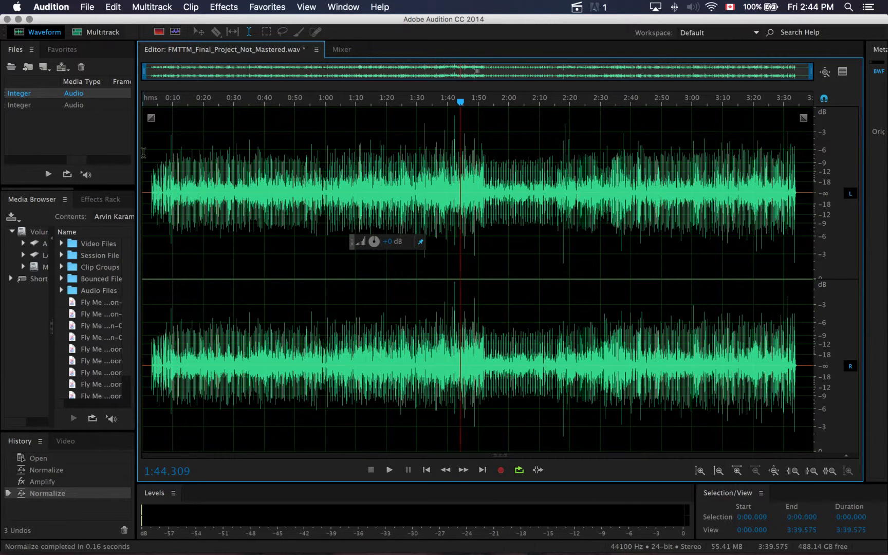
drag(143, 153, 647, 185)
click(660, 202)
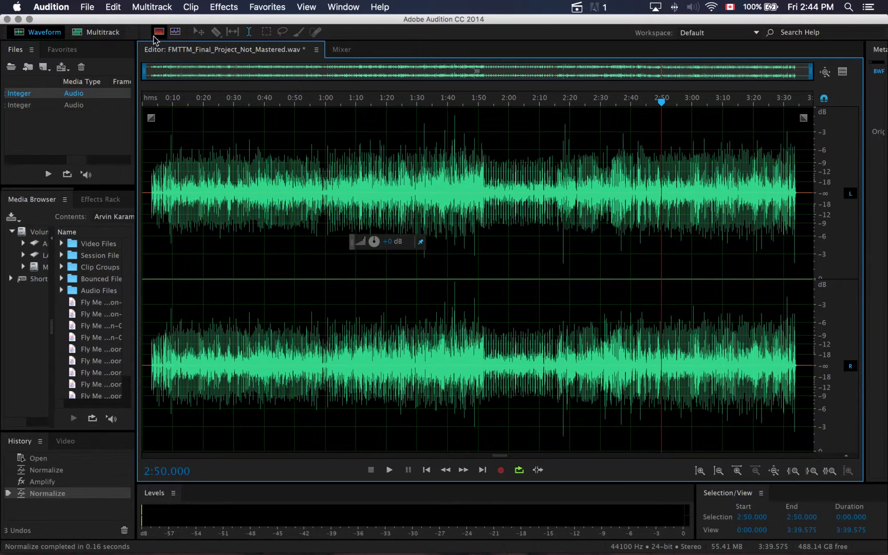
Bring up the Loudness Radar meter beside the waveform and load its CD Master preset
click(220, 10)
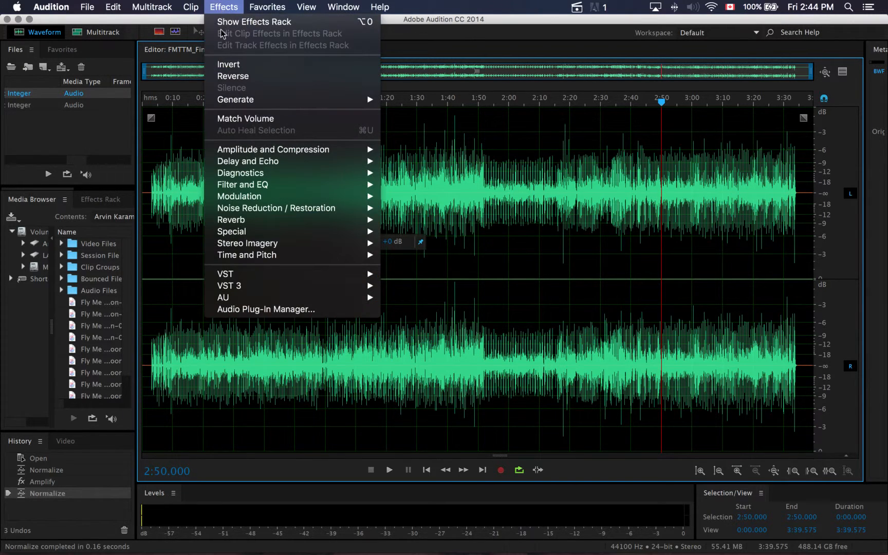
mouse_move(246, 191)
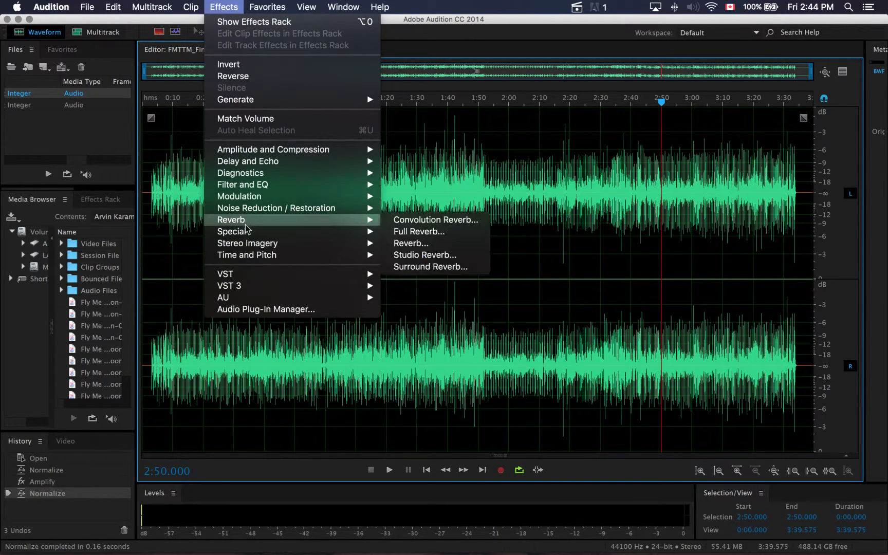
mouse_move(254, 232)
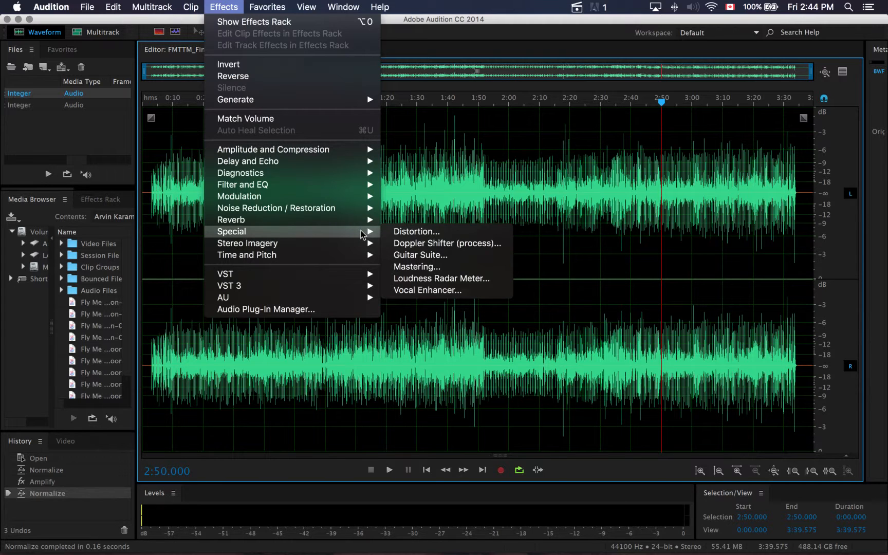
click(418, 281)
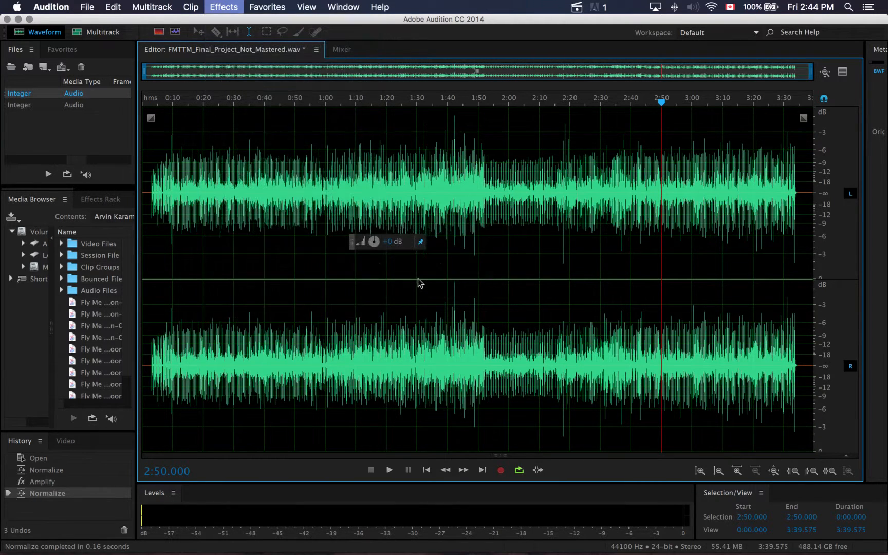
drag(849, 34, 692, 51)
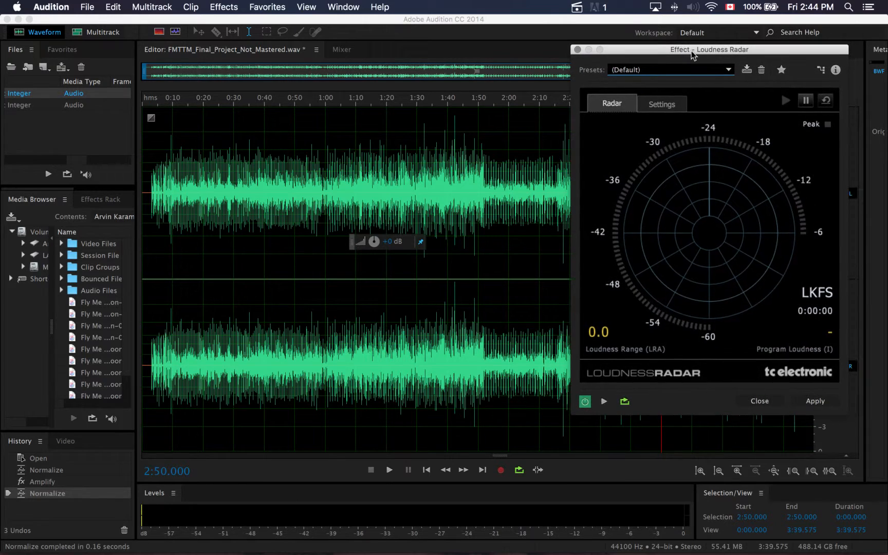
click(642, 71)
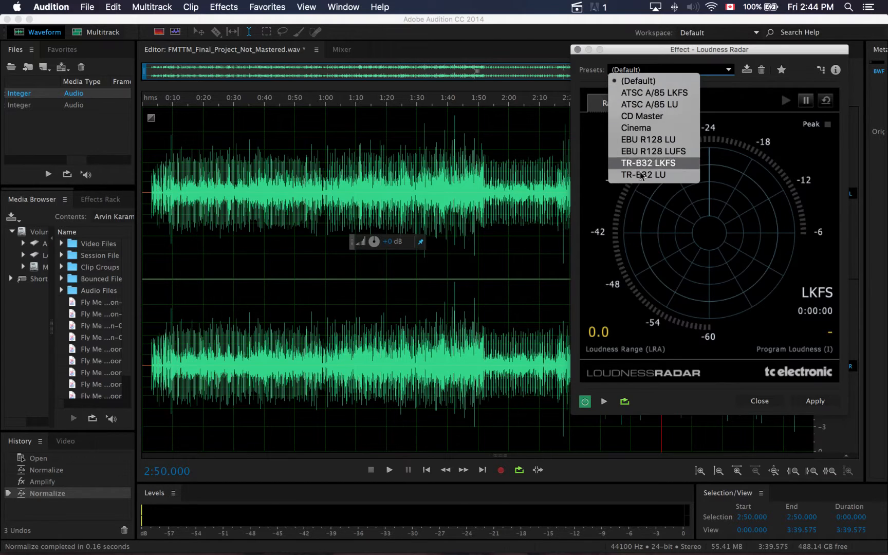
click(646, 118)
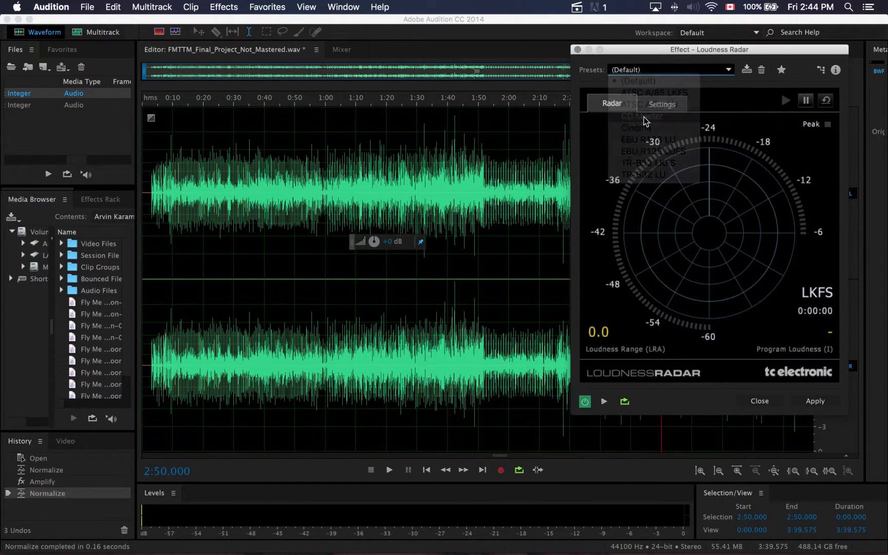
Measure the mix's loudness by playing about 16 seconds from 0:57.458, then stop playback
click(317, 135)
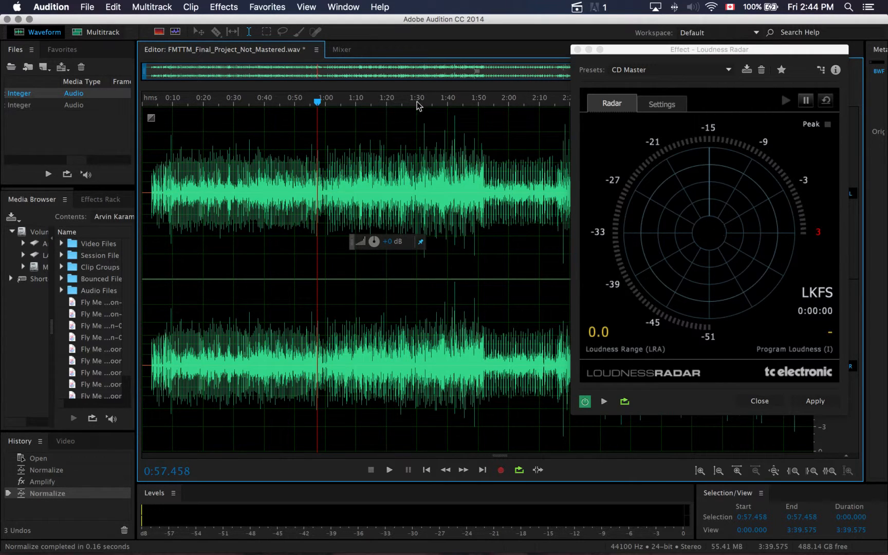
key(space)
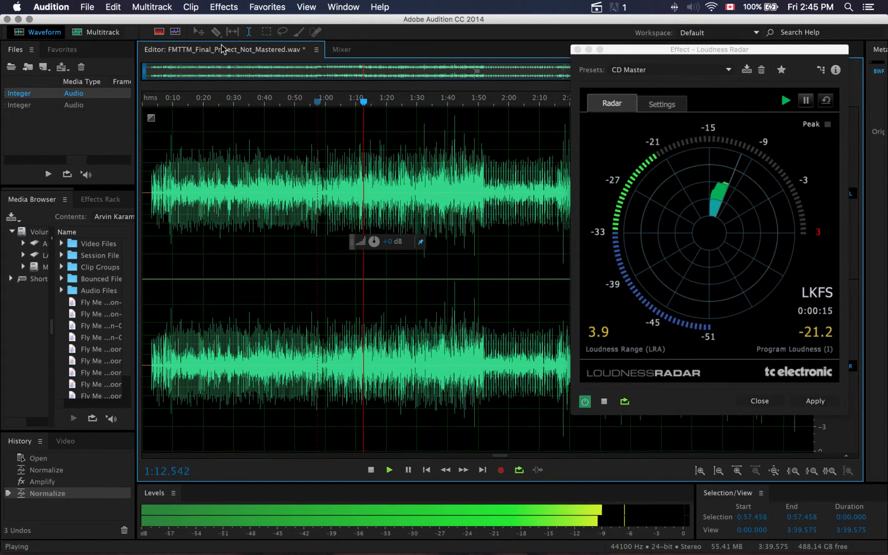
key(space)
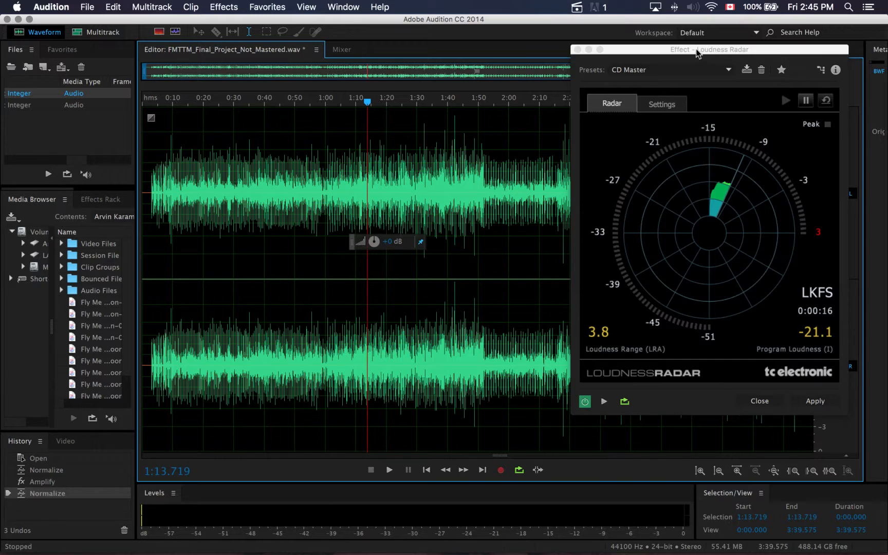
Place the playhead at 1:10.000 and review the Mastering effect's equalizer, reverb, exciter, widener and loudness settings, closing it without applying
drag(697, 53, 737, 23)
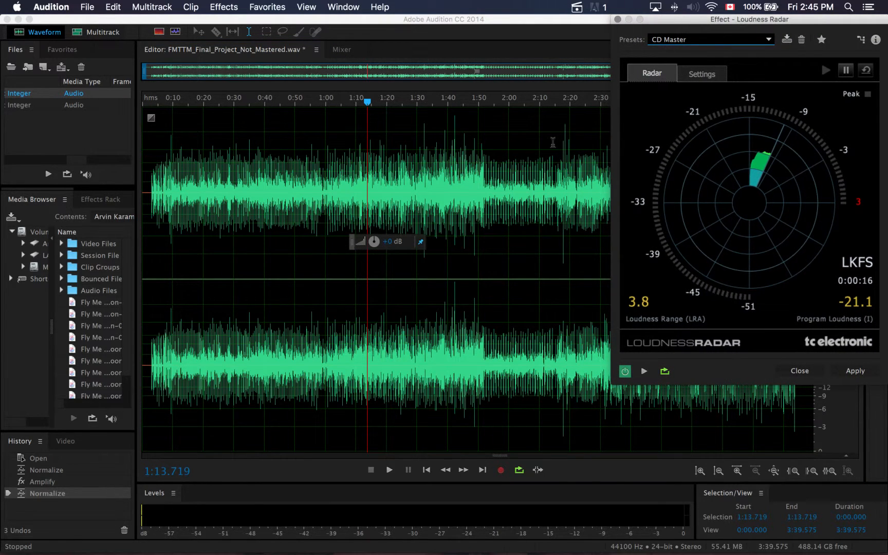
click(351, 173)
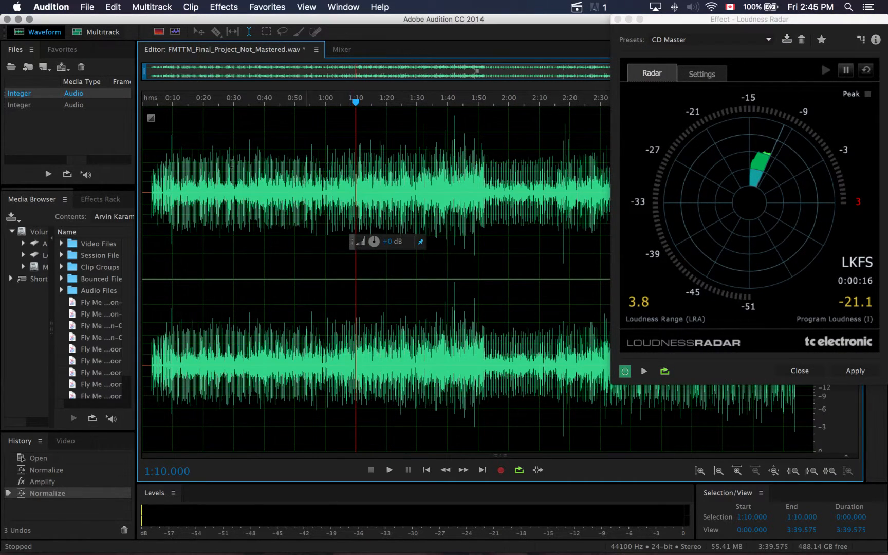
click(224, 7)
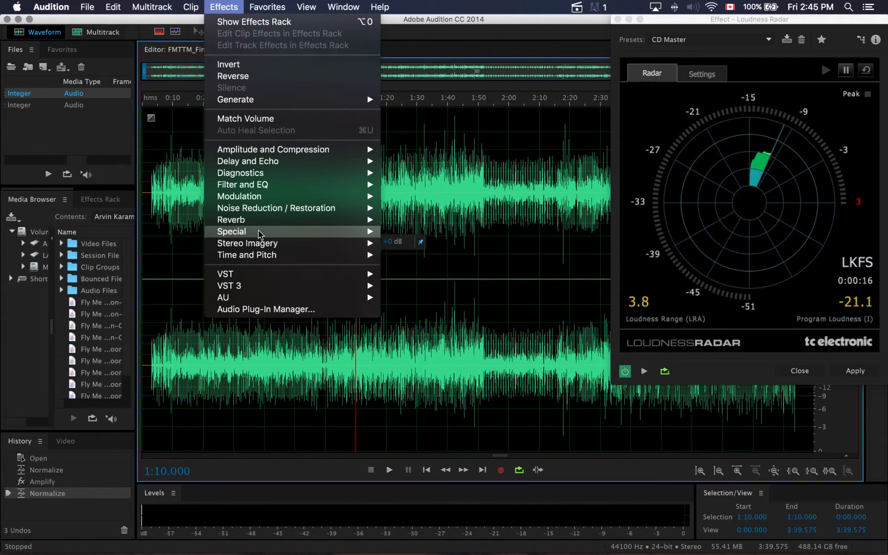
mouse_move(370, 233)
click(430, 267)
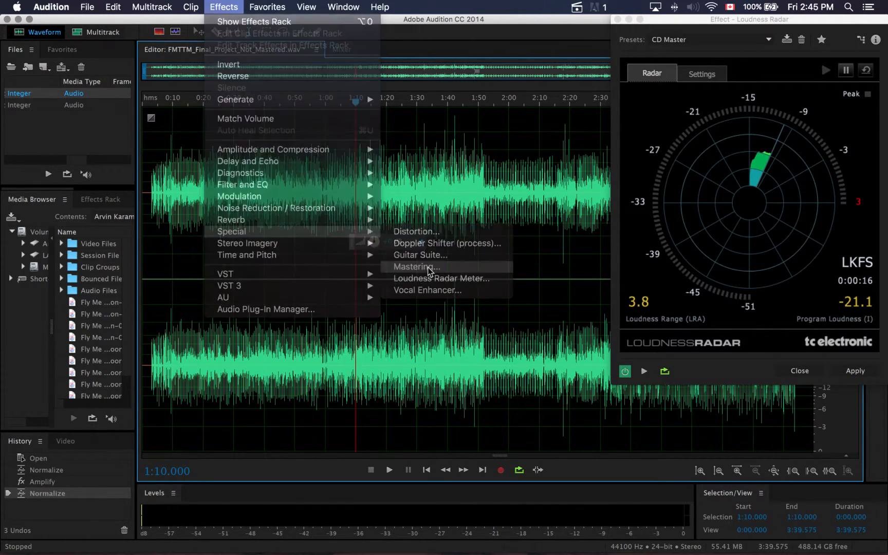
drag(578, 118, 514, 139)
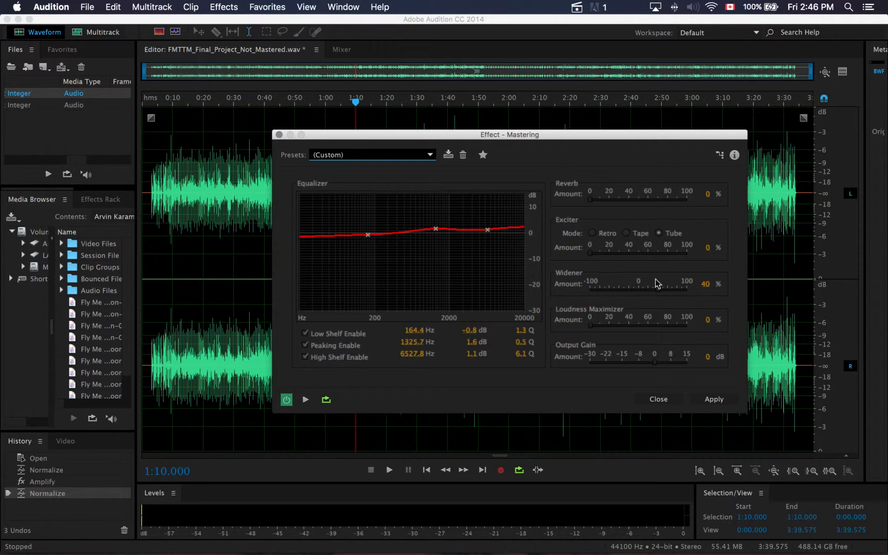
click(278, 135)
Open the mastered file FMTTM.MasteredProduct.wav in the waveform editor for comparison with the unmastered mix
scroll(303, 198, up, 1)
scroll(113, 114, right, 2)
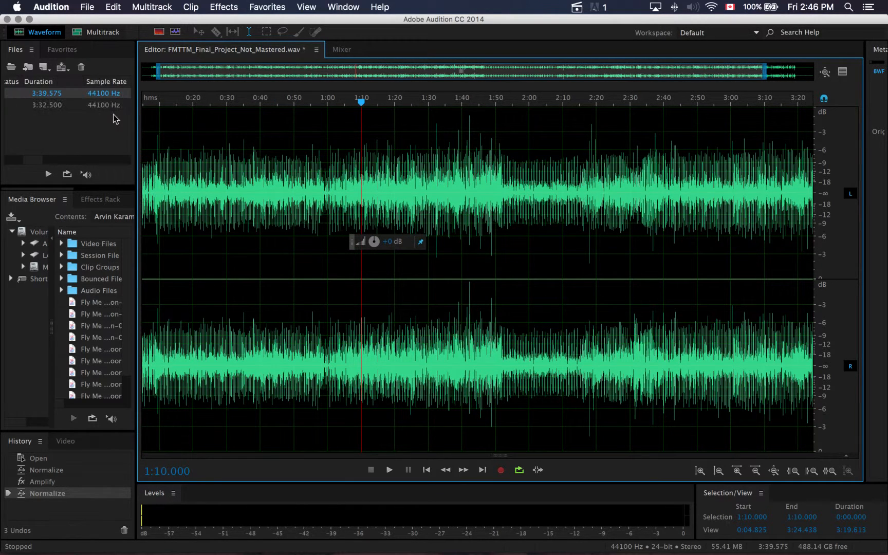
double_click(76, 104)
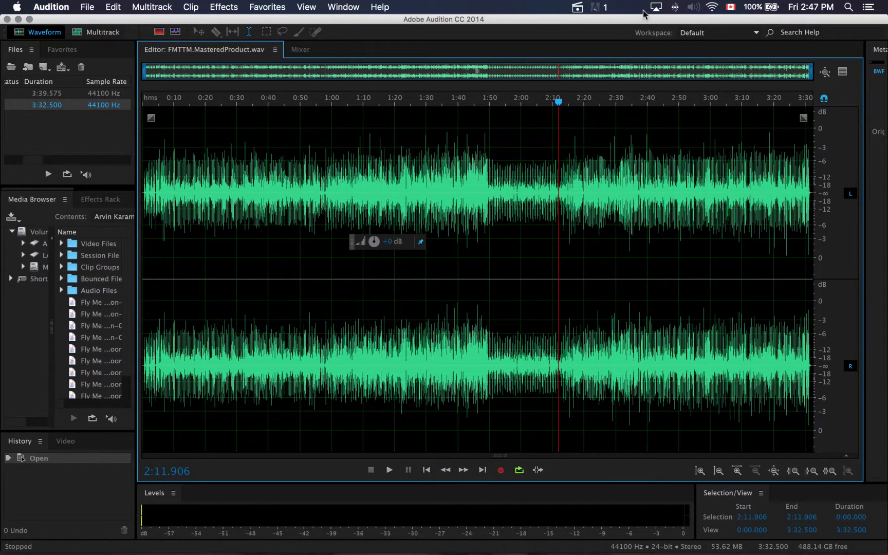
click(580, 9)
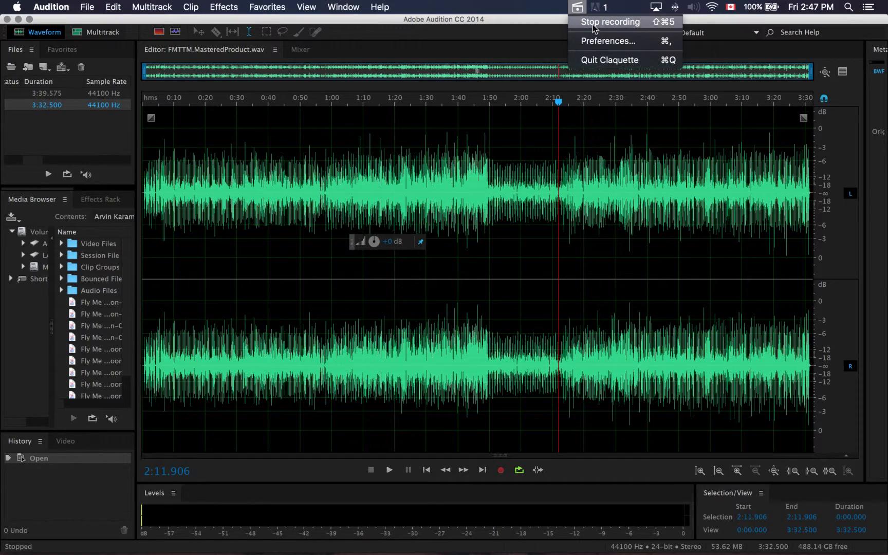